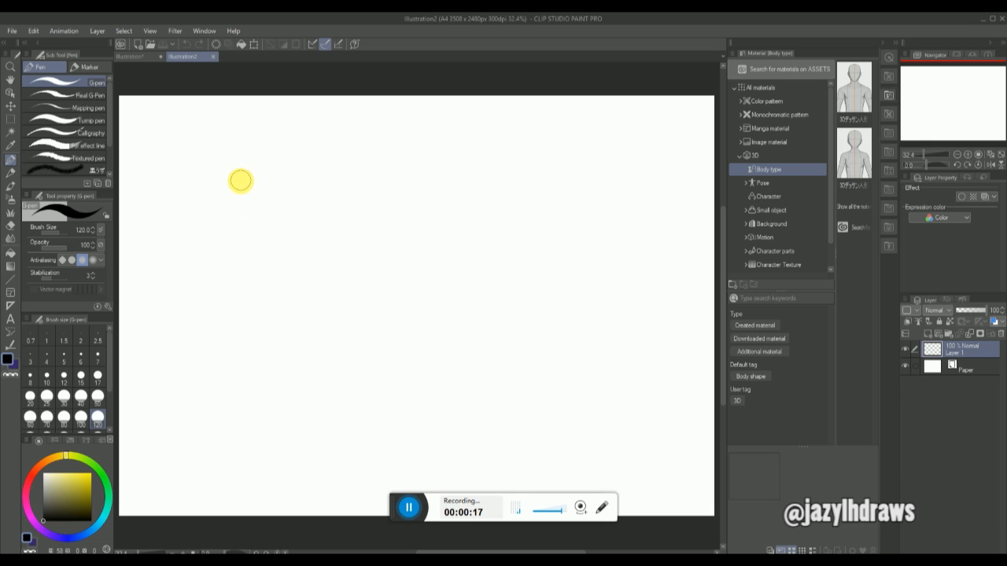
left_click_drag(234, 175, 231, 290)
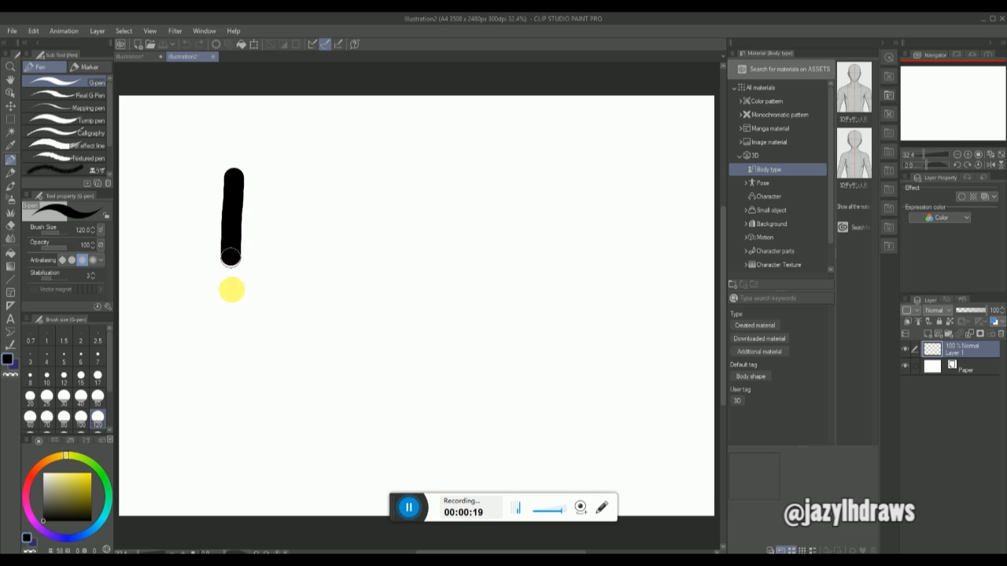
key("ctrl+z")
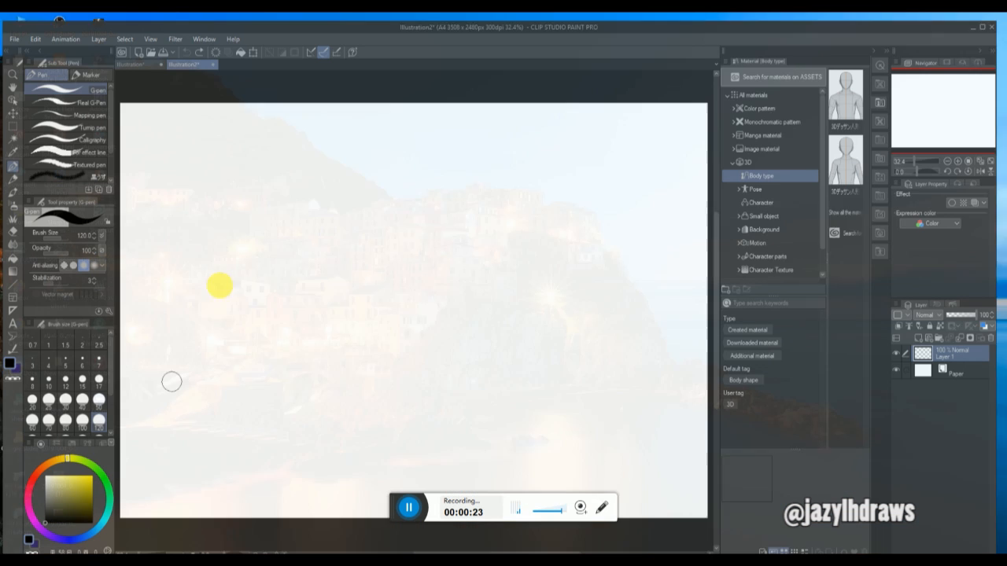
left_click_drag(279, 208, 283, 248)
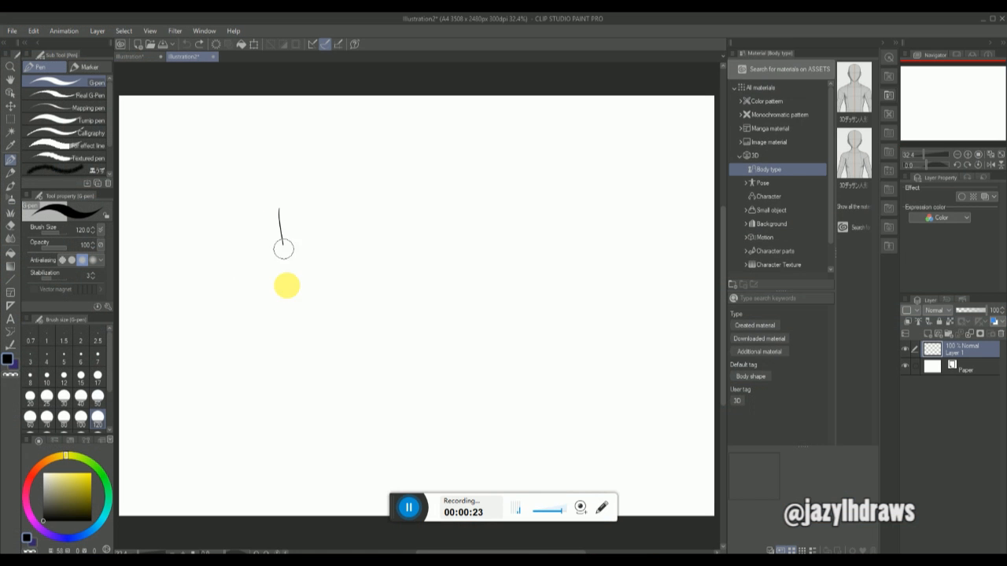
key("ctrl+z")
Draw three separate cross-shaped face guides side by side across the upper half of the canvas with the G-pen
left_click_drag(255, 176, 256, 310)
left_click_drag(204, 232, 298, 235)
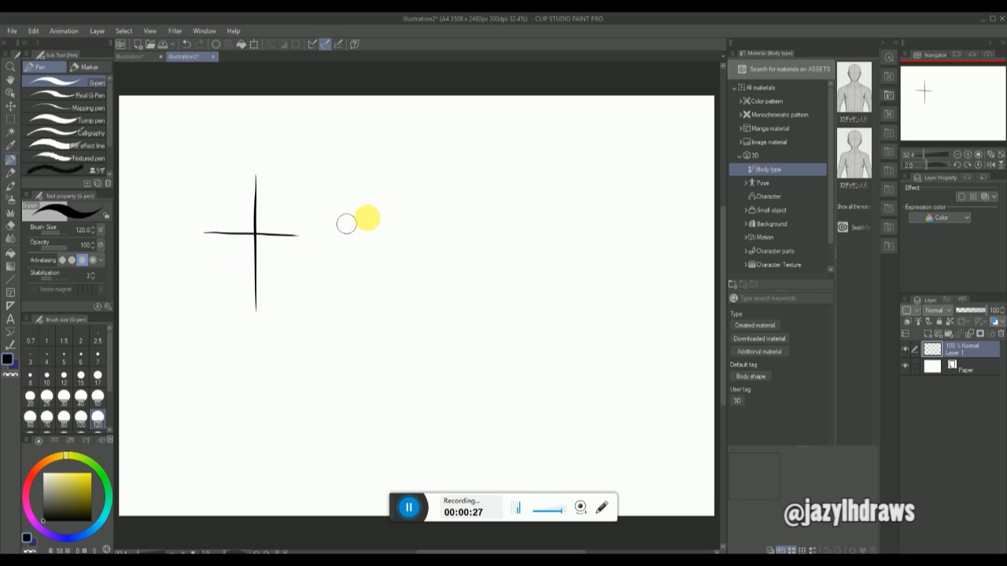
left_click_drag(404, 224, 494, 226)
left_click_drag(452, 184, 452, 306)
left_click_drag(552, 218, 648, 222)
left_click_drag(598, 166, 596, 298)
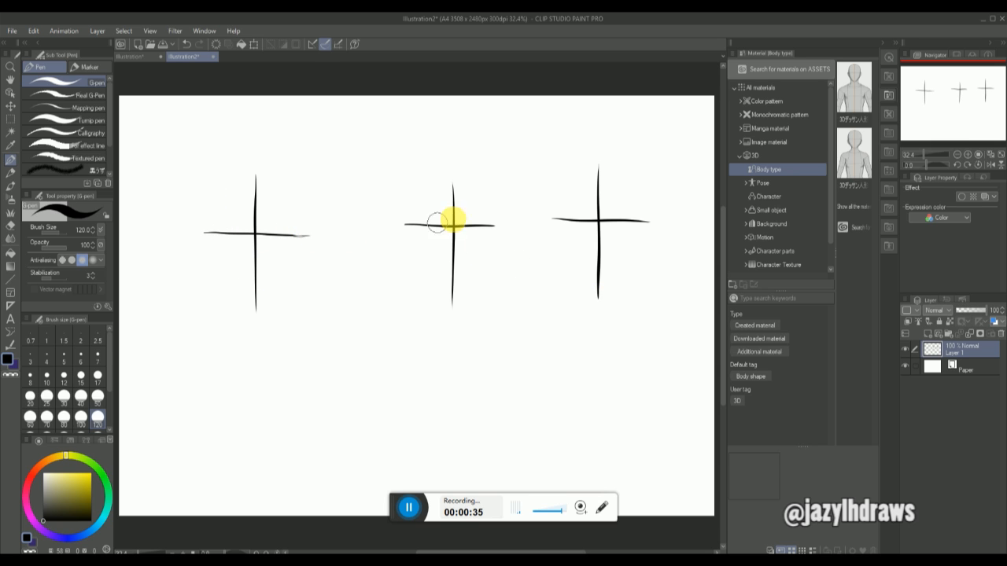
left_click_drag(451, 196, 453, 176)
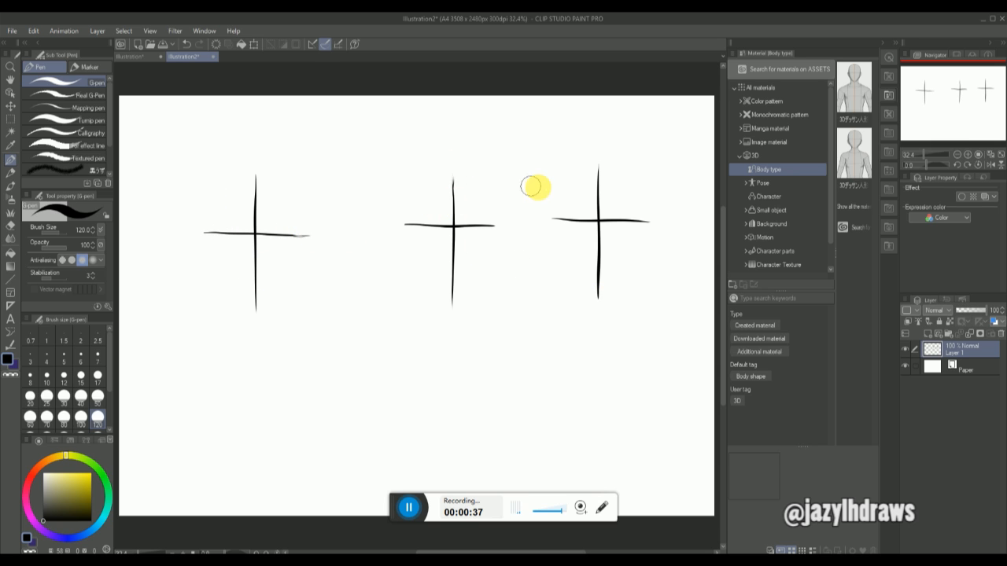
Extend the left cross guide's vertical line downward and add a short nose mark and a wider mouth mark across it
left_click_drag(201, 232, 302, 234)
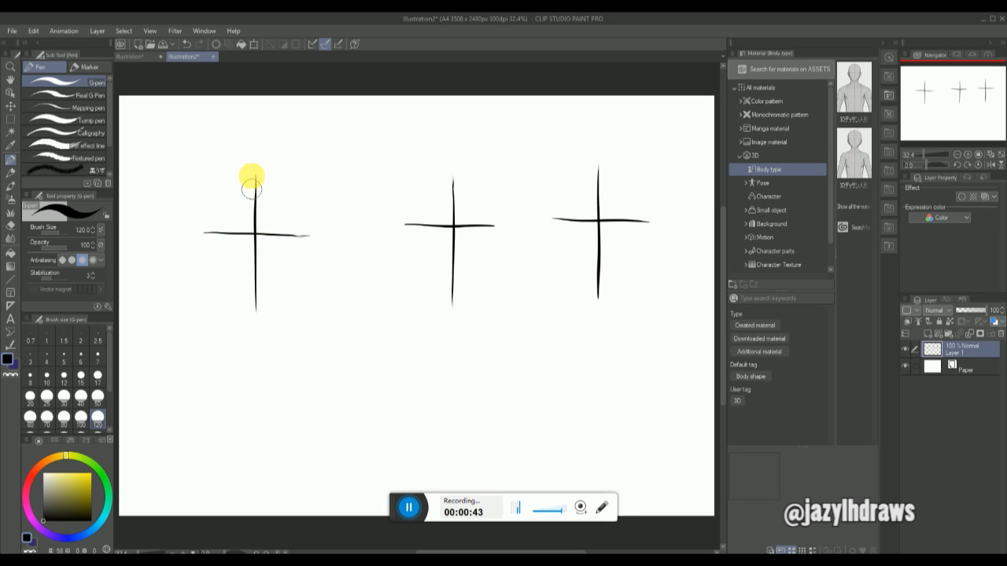
left_click_drag(253, 178, 254, 316)
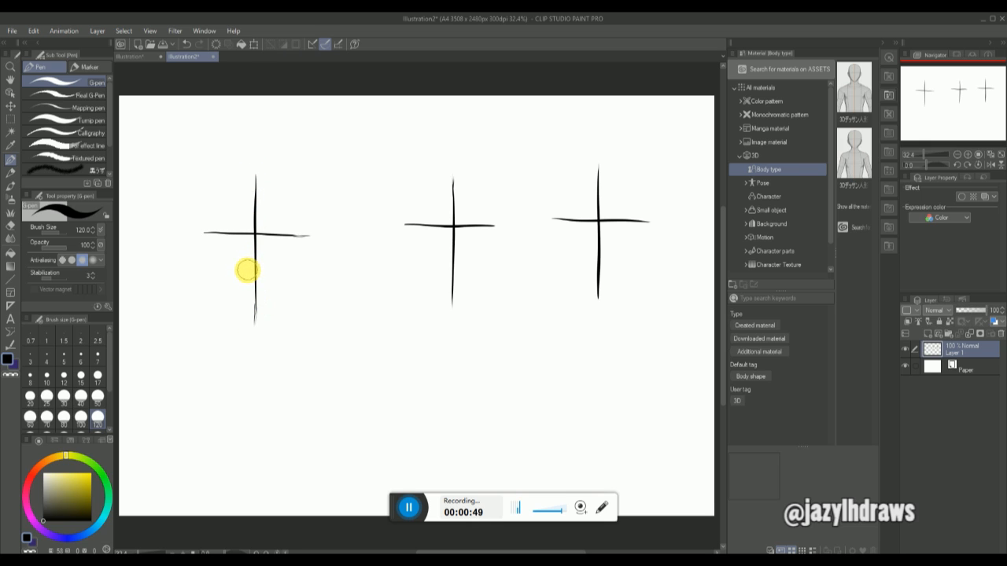
mouse_move(250, 269)
left_mouse_down()
mouse_move(265, 270)
mouse_move(272, 296)
left_mouse_up()
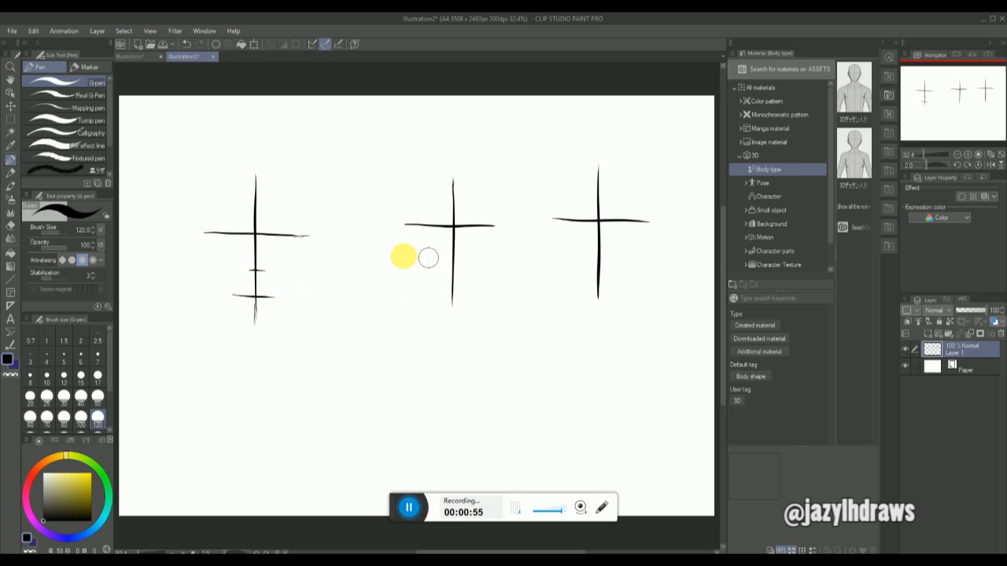
left_click_drag(265, 297, 281, 299)
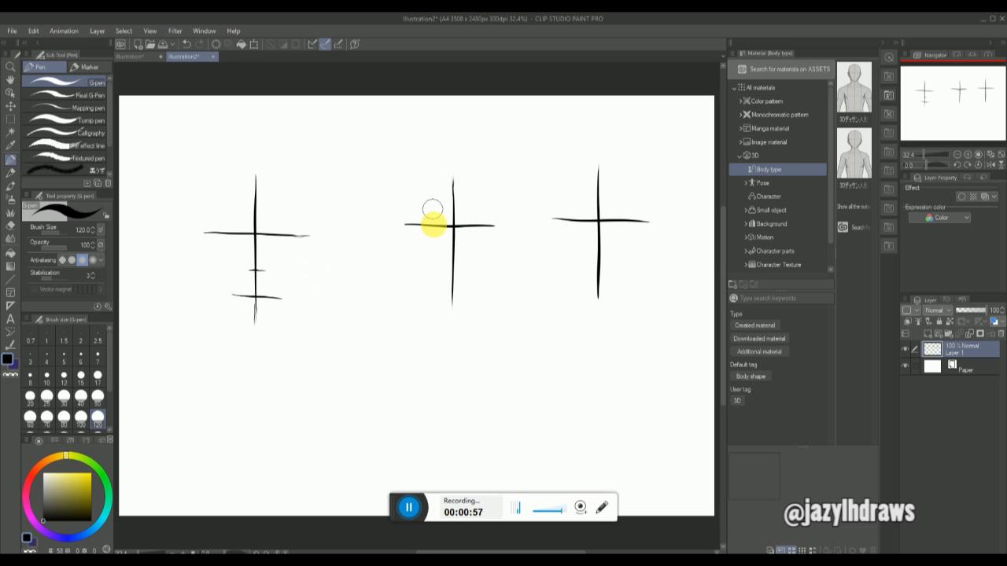
Lengthen the middle guide's vertical line and add short nose and mouth marks on both the middle and right guides
left_click_drag(453, 299, 453, 324)
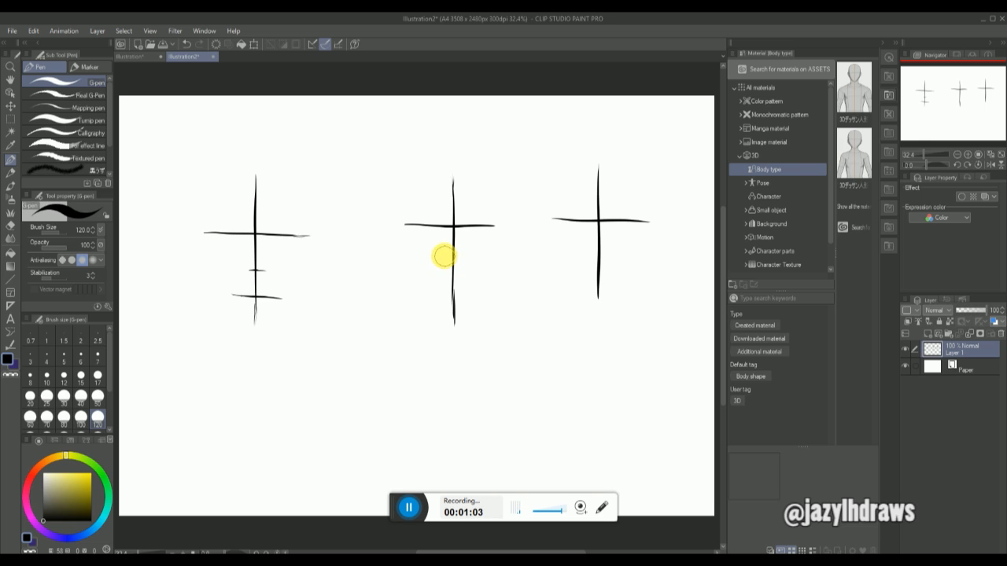
left_click_drag(445, 256, 461, 255)
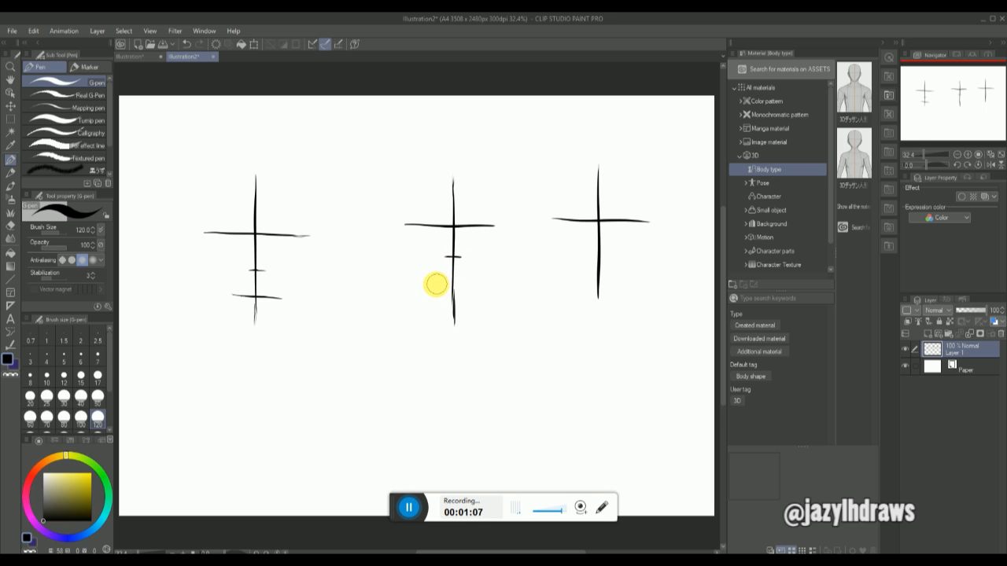
left_click_drag(438, 282, 469, 282)
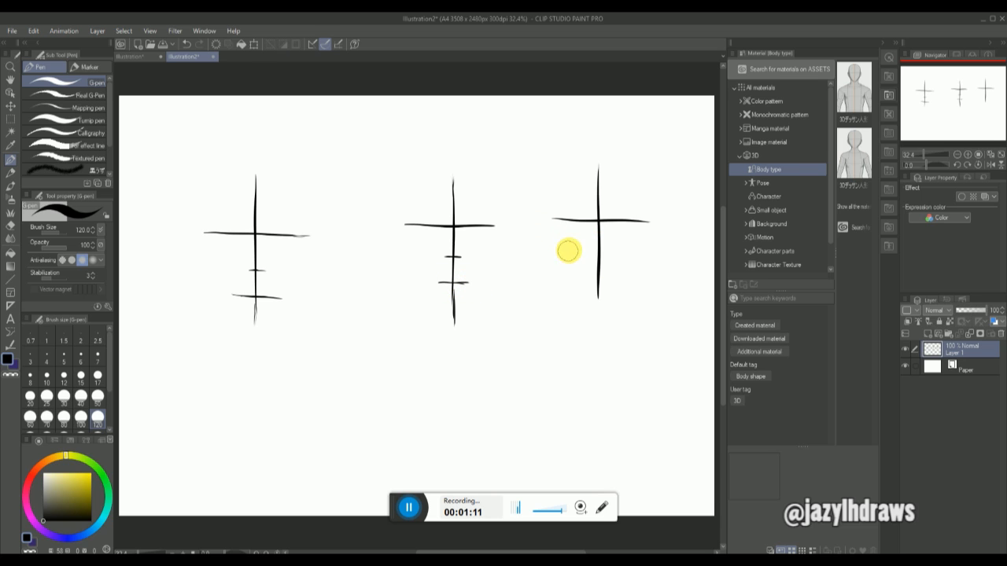
mouse_move(592, 265)
left_mouse_down()
mouse_move(603, 266)
mouse_move(606, 283)
left_mouse_up()
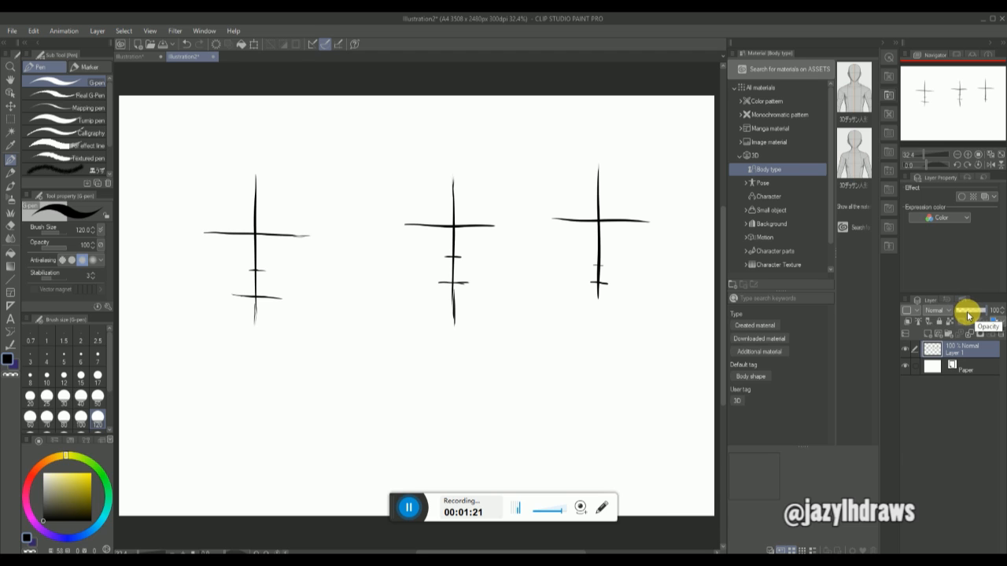
Lower the guide layer's opacity to about 19% and add a new raster layer above it
left_click_drag(967, 312, 963, 313)
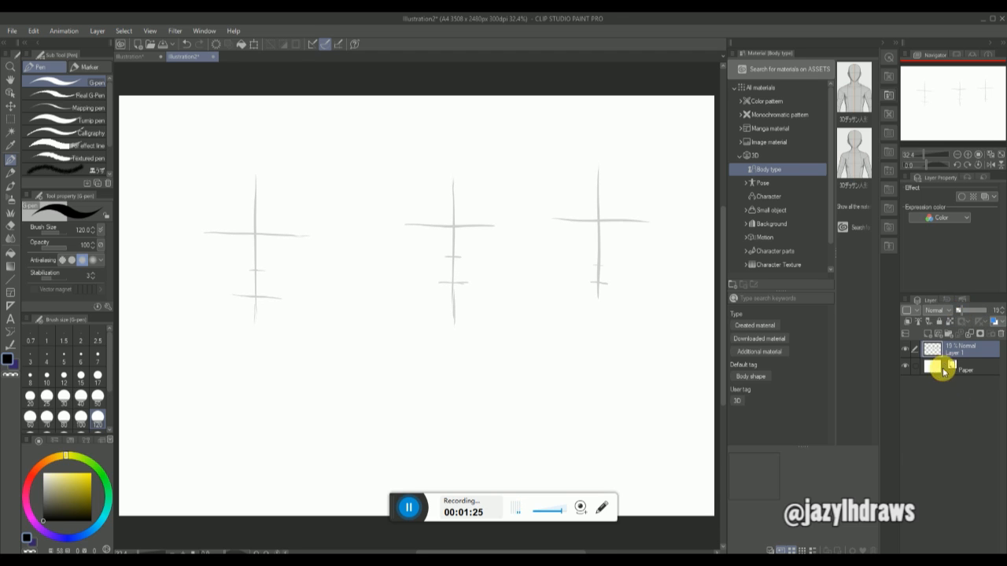
left_click(928, 334)
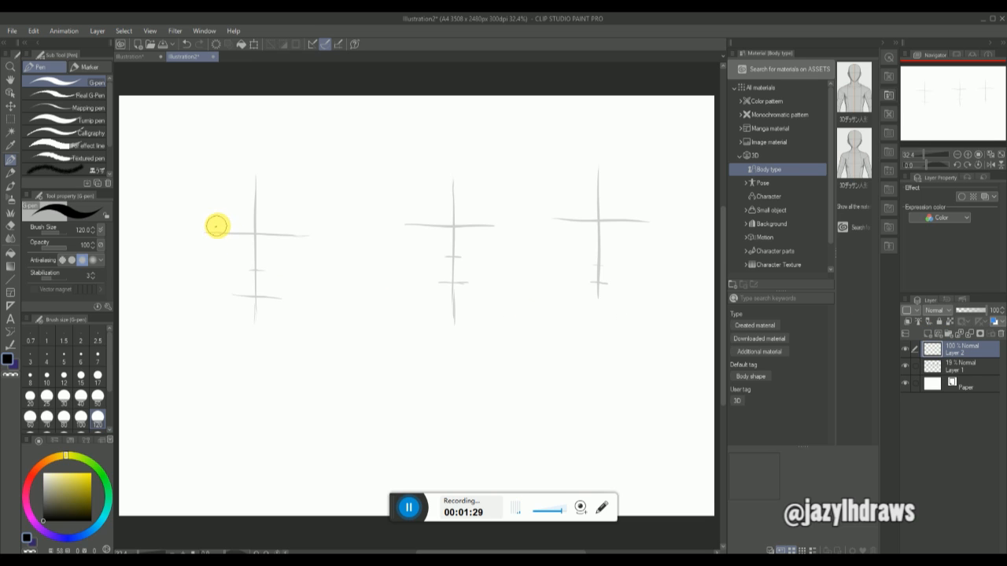
Draw angled eyebrows, narrow eyes, a pointed nose and a small downturned mouth over the left guide
left_click_drag(221, 225, 236, 225)
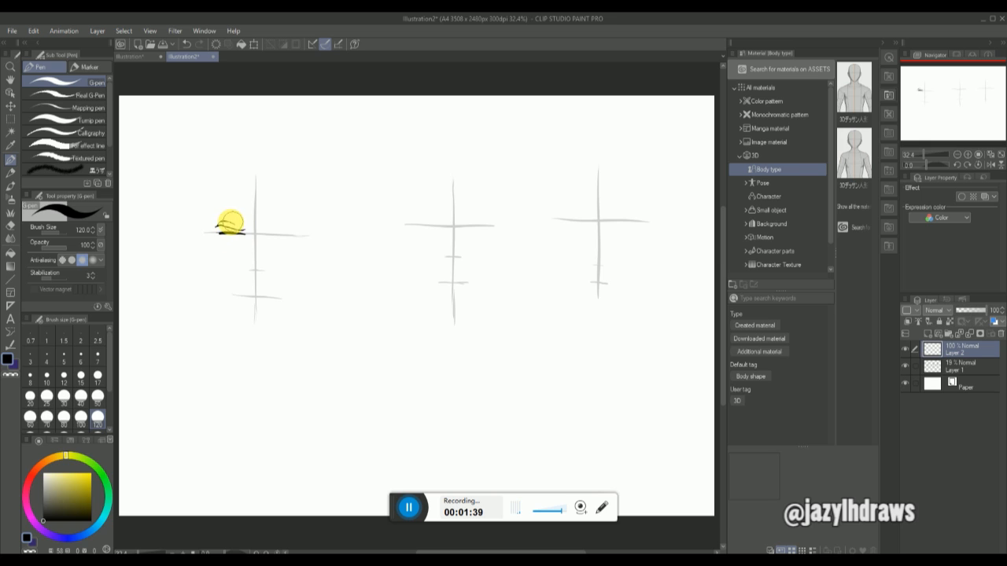
mouse_move(217, 228)
left_mouse_down()
mouse_move(284, 226)
mouse_move(271, 225)
left_mouse_up()
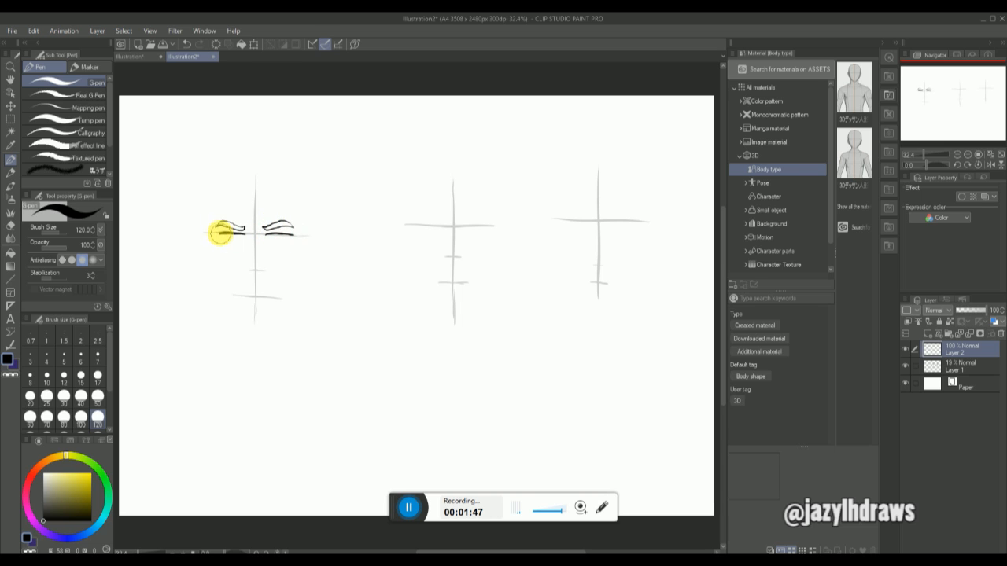
left_click_drag(219, 234, 236, 233)
left_click_drag(225, 234, 225, 238)
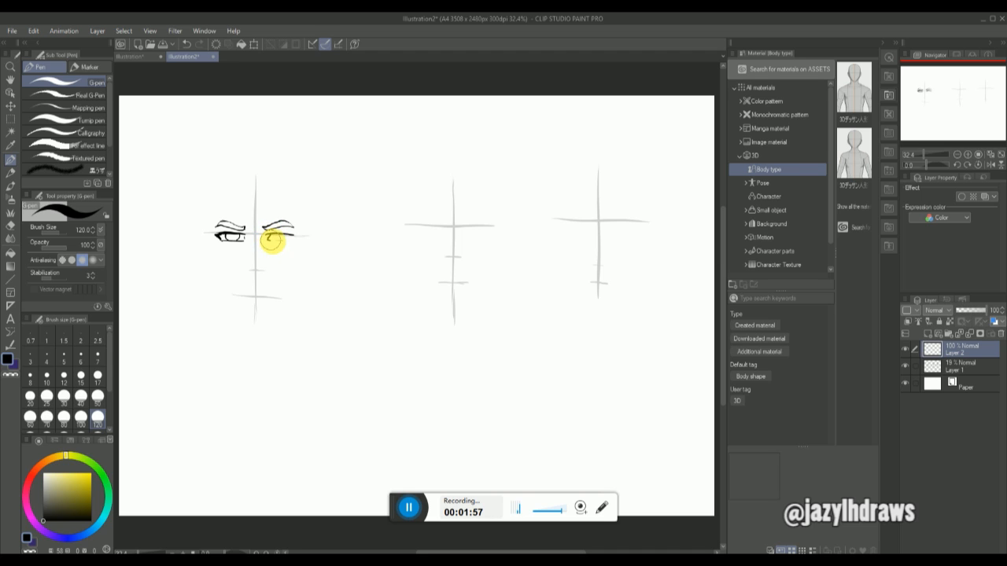
left_click_drag(275, 234, 273, 237)
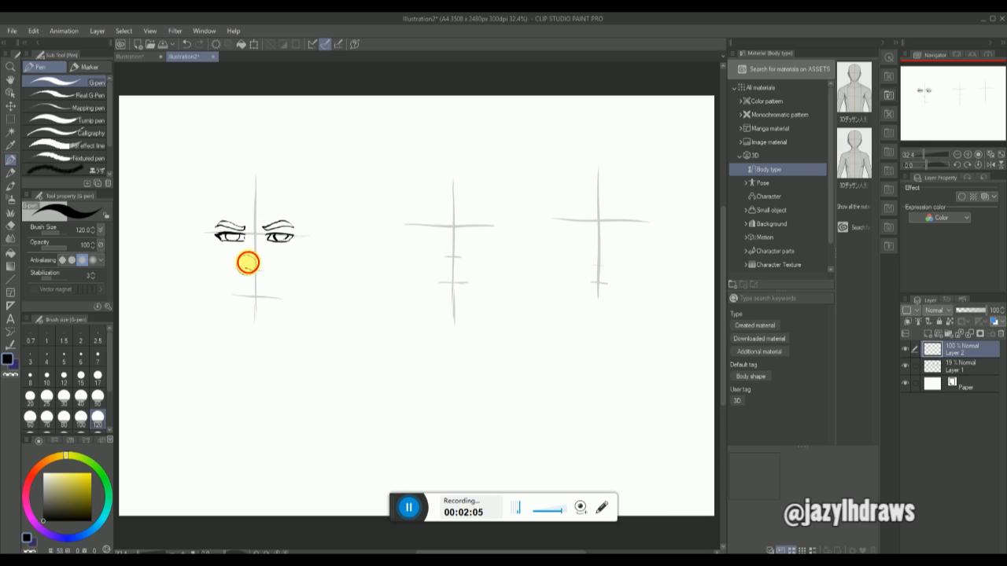
left_click_drag(253, 242, 254, 266)
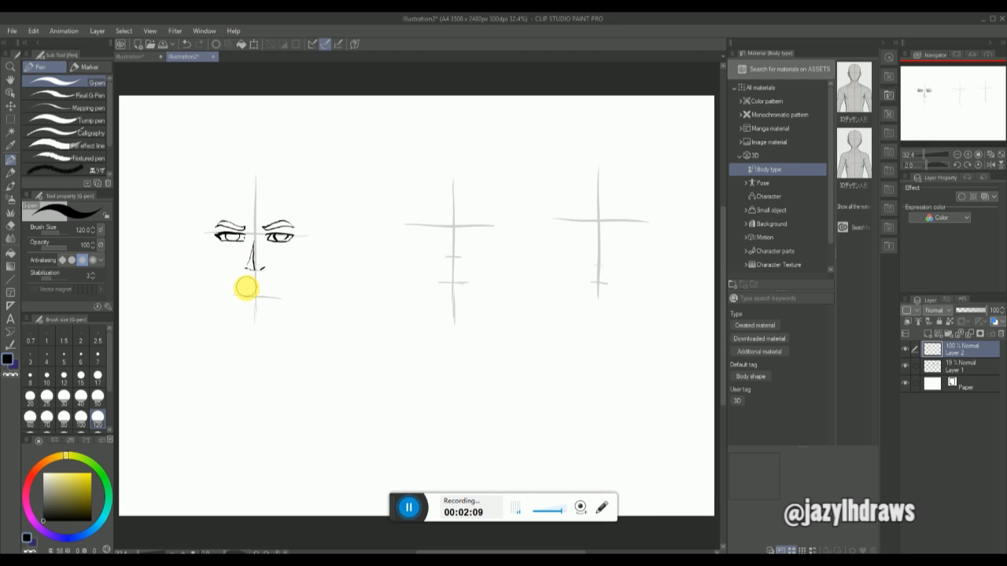
left_click_drag(254, 296, 272, 297)
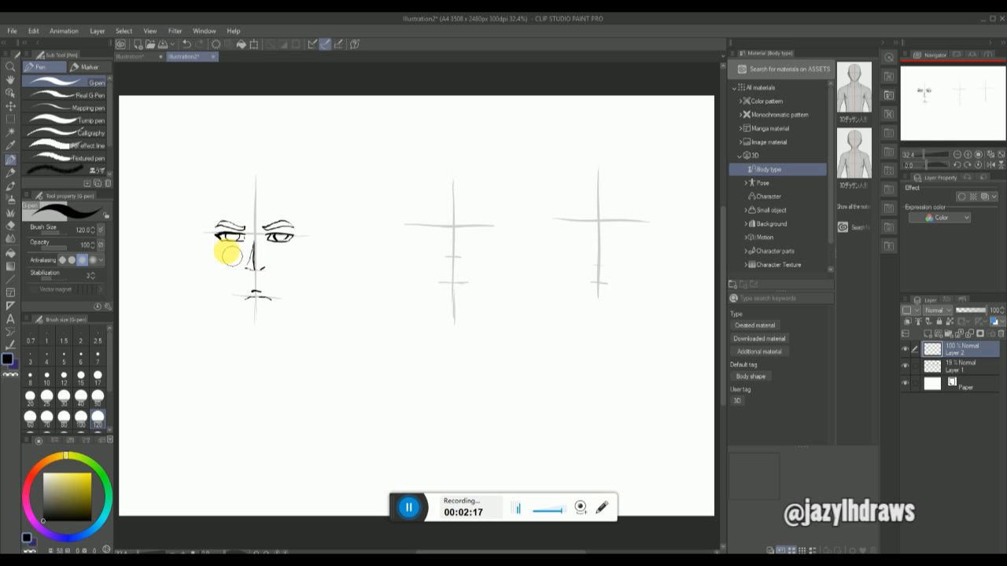
Outline the left head with a narrow pointed jaw, two ears and a rounded bald skull, reinforcing the jawline
mouse_move(203, 234)
left_mouse_down()
mouse_move(213, 283)
mouse_move(242, 329)
mouse_move(268, 321)
mouse_move(290, 295)
mouse_move(308, 238)
mouse_move(317, 257)
mouse_move(299, 275)
left_mouse_up()
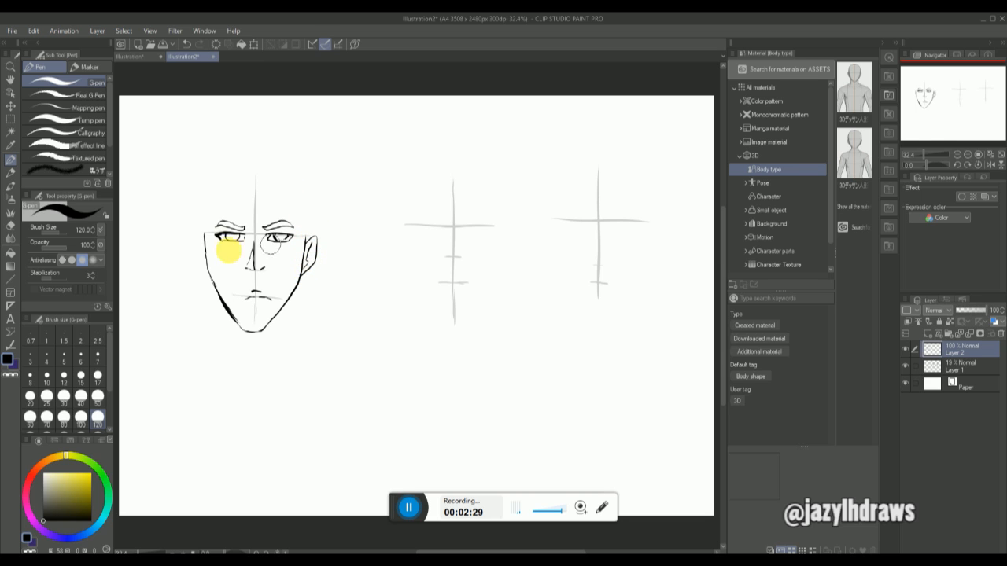
left_click_drag(192, 238, 202, 275)
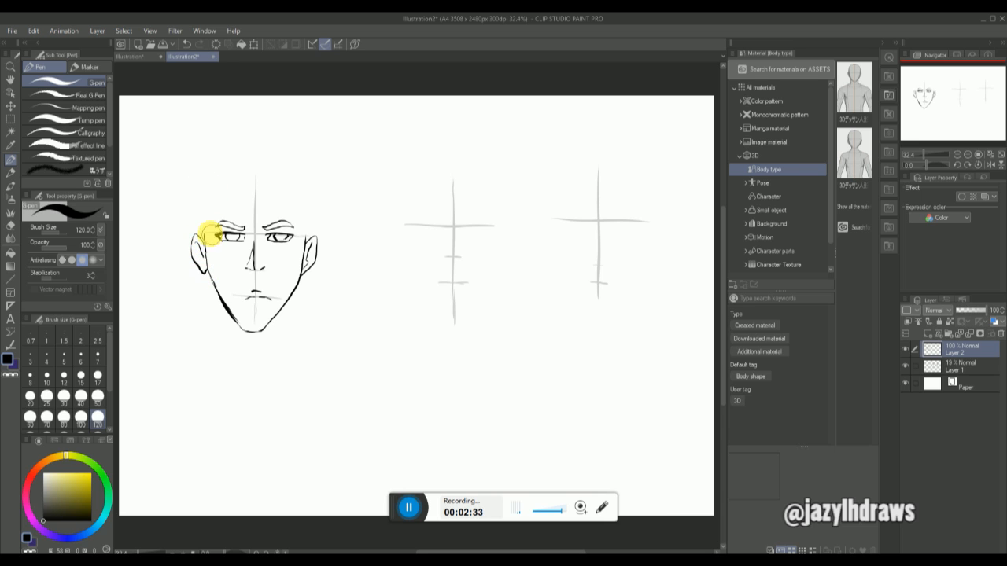
mouse_move(205, 221)
left_mouse_down()
mouse_move(203, 247)
mouse_move(207, 186)
mouse_move(205, 200)
mouse_move(230, 163)
mouse_move(263, 157)
mouse_move(307, 191)
mouse_move(307, 237)
left_mouse_up()
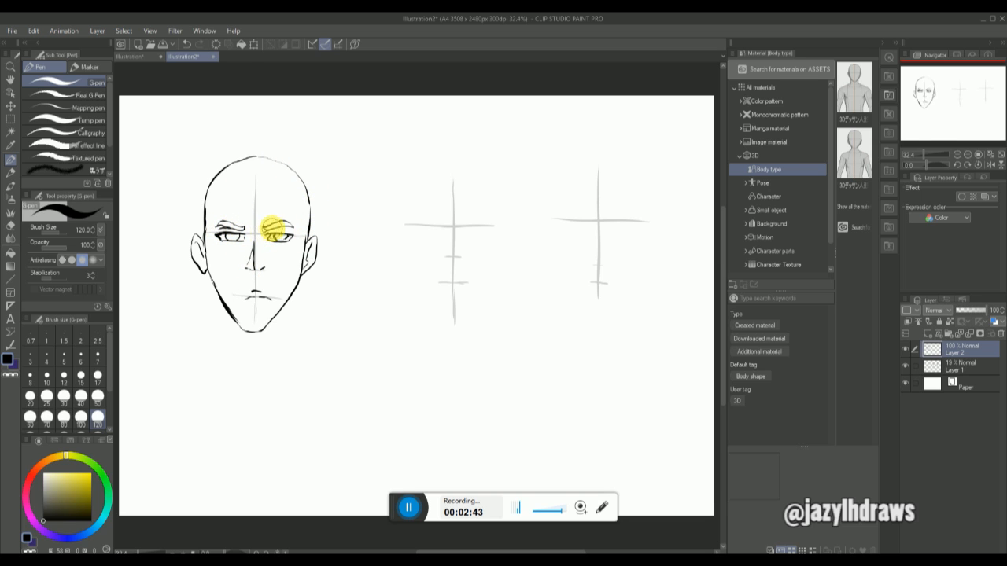
left_click_drag(213, 291, 243, 329)
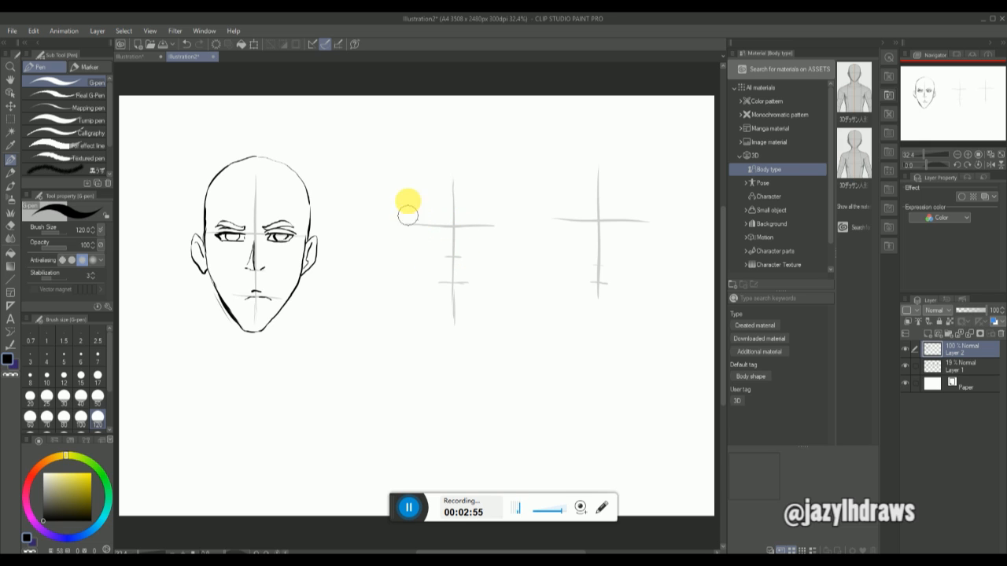
Draw thick eyebrows, narrow eyes, an angular nose and a straight mouth line over the middle guide
mouse_move(414, 220)
left_mouse_down()
mouse_move(438, 222)
mouse_move(487, 218)
mouse_move(458, 221)
mouse_move(486, 218)
left_mouse_up()
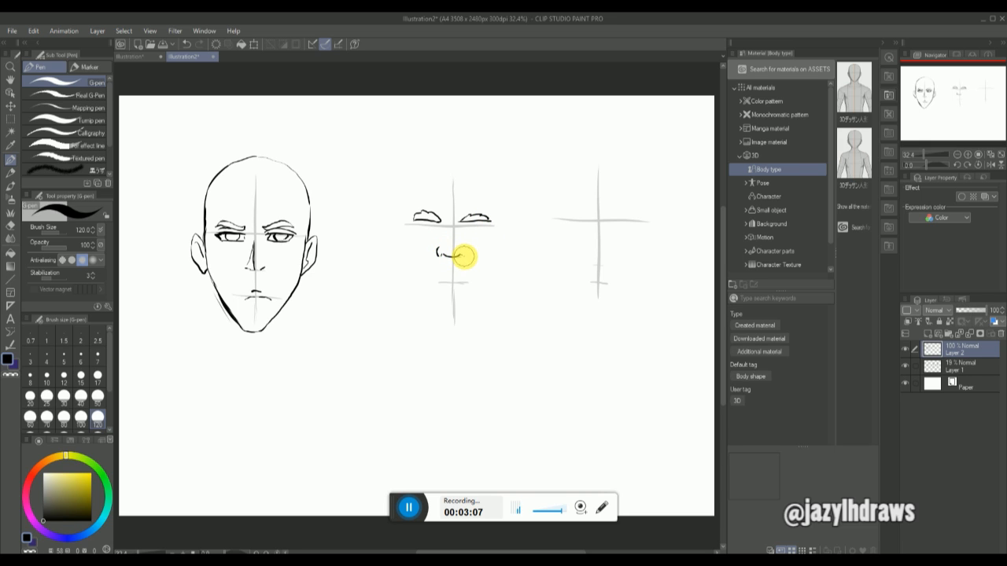
left_click_drag(466, 251, 463, 246)
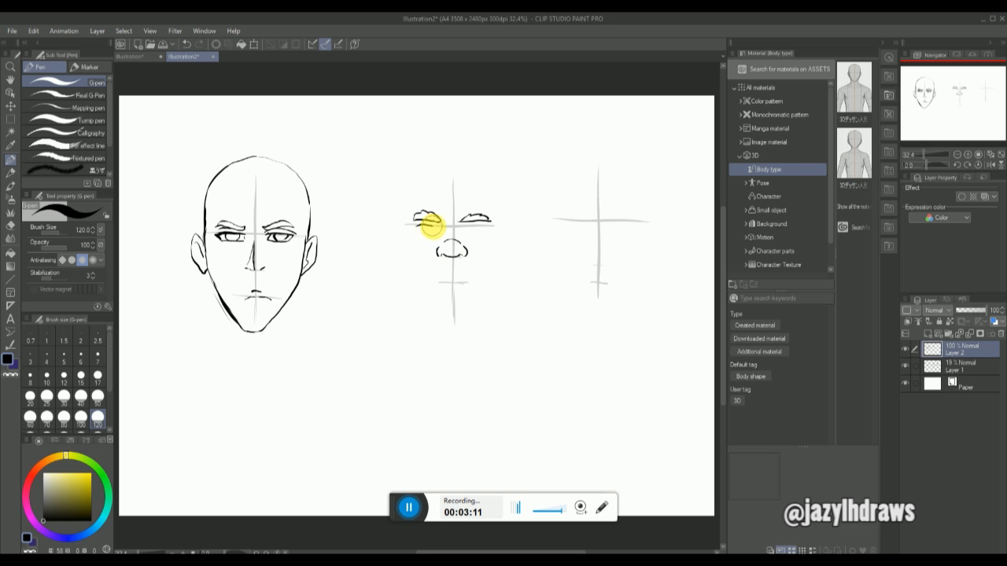
left_click_drag(448, 240, 460, 248)
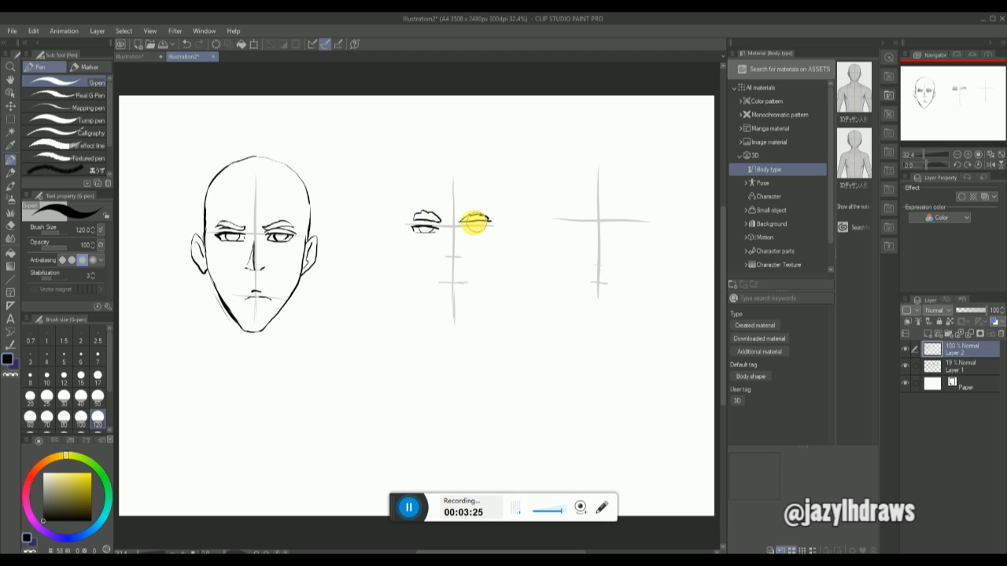
left_click_drag(469, 226, 486, 226)
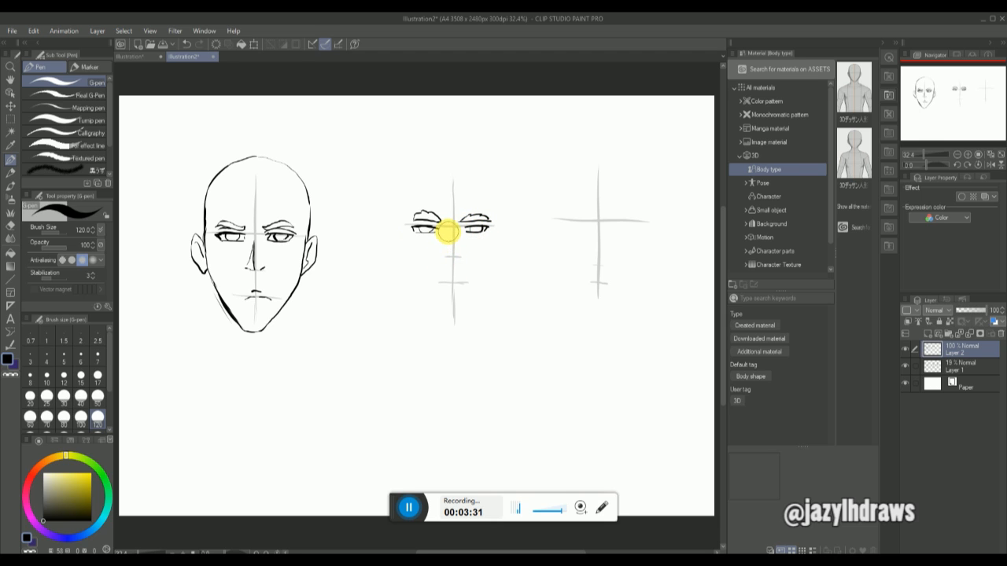
mouse_move(450, 254)
left_mouse_down()
mouse_move(448, 231)
mouse_move(459, 257)
left_mouse_up()
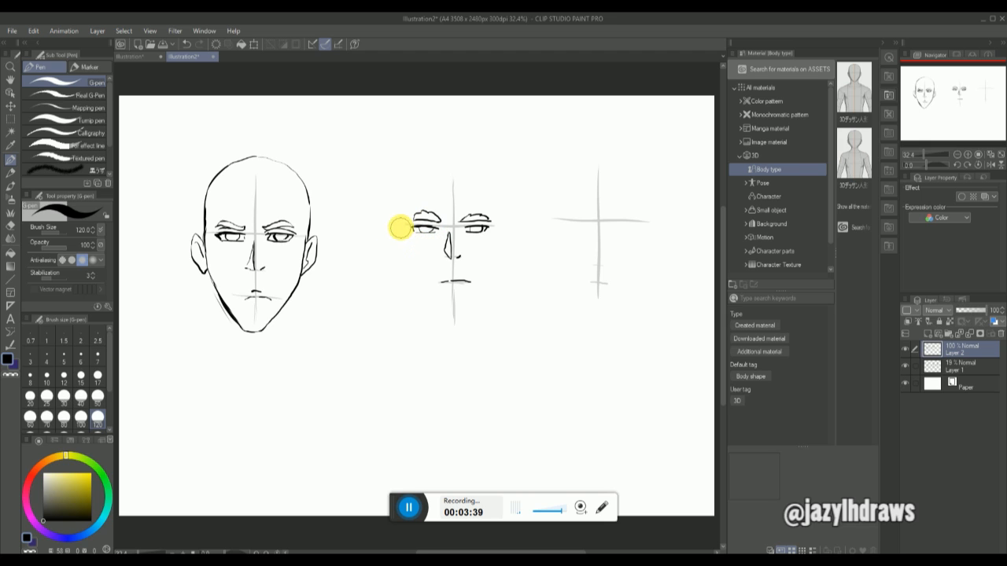
Outline the middle head with a wider, flatter chin, two ears and a rounded skull, and add lip lines around the mouth
mouse_move(397, 230)
left_mouse_down()
mouse_move(424, 303)
mouse_move(413, 290)
mouse_move(452, 317)
mouse_move(492, 295)
mouse_move(507, 227)
left_mouse_up()
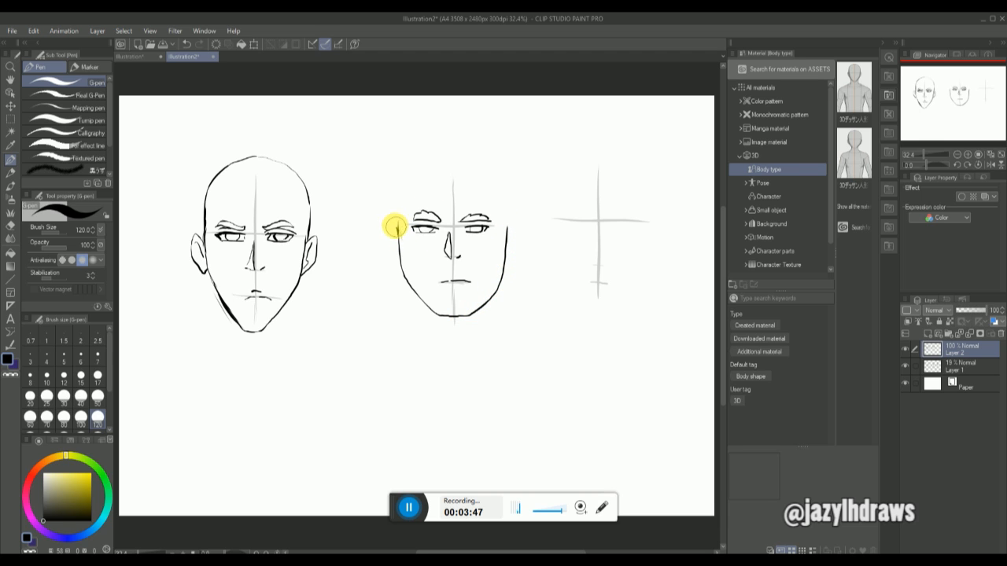
mouse_move(386, 233)
left_mouse_down()
mouse_move(391, 254)
mouse_move(397, 236)
left_mouse_up()
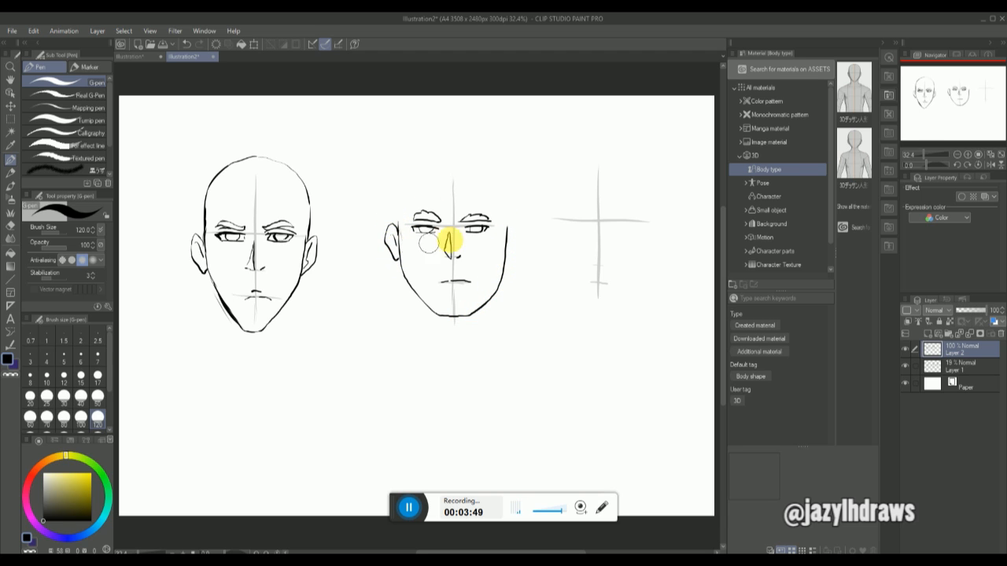
mouse_move(506, 234)
left_mouse_down()
mouse_move(514, 227)
mouse_move(509, 260)
left_mouse_up()
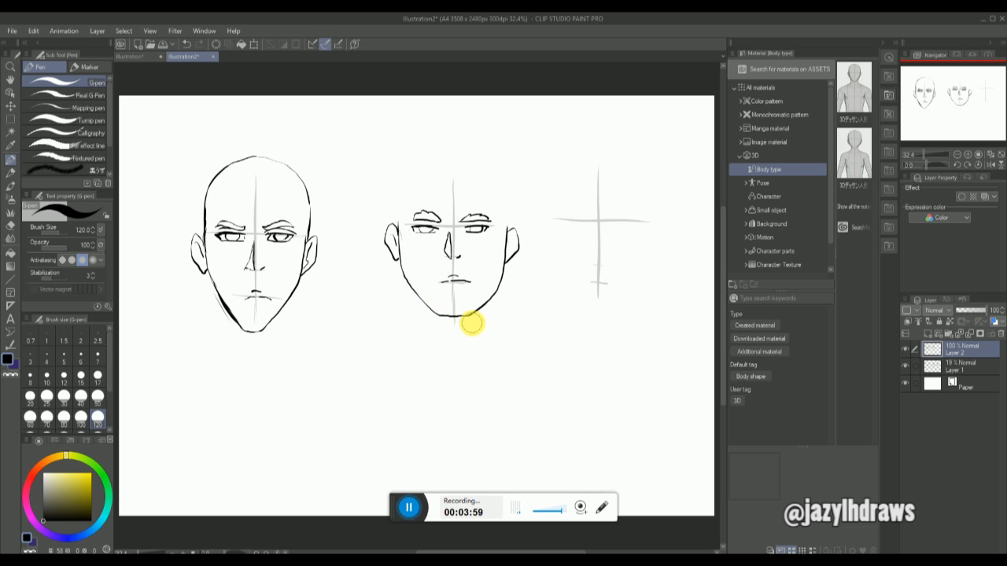
mouse_move(396, 204)
left_mouse_down()
mouse_move(408, 175)
mouse_move(438, 159)
mouse_move(470, 160)
mouse_move(497, 184)
mouse_move(508, 239)
left_mouse_up()
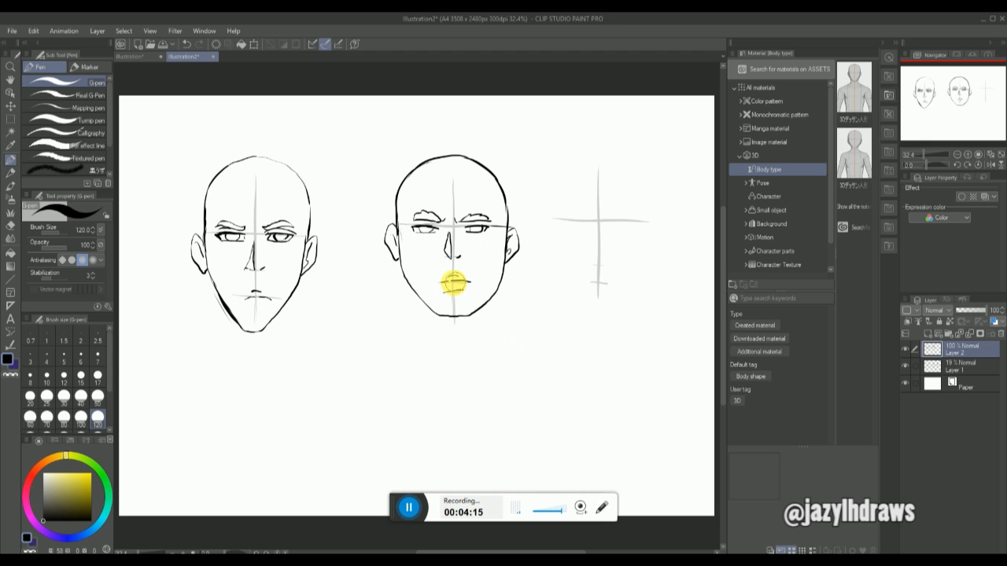
Finish the middle face's lips and pupils, and draw eyebrows, hooded eyes, a long nose, a mouth and cheek creases over the right guide
left_click_drag(440, 283, 464, 284)
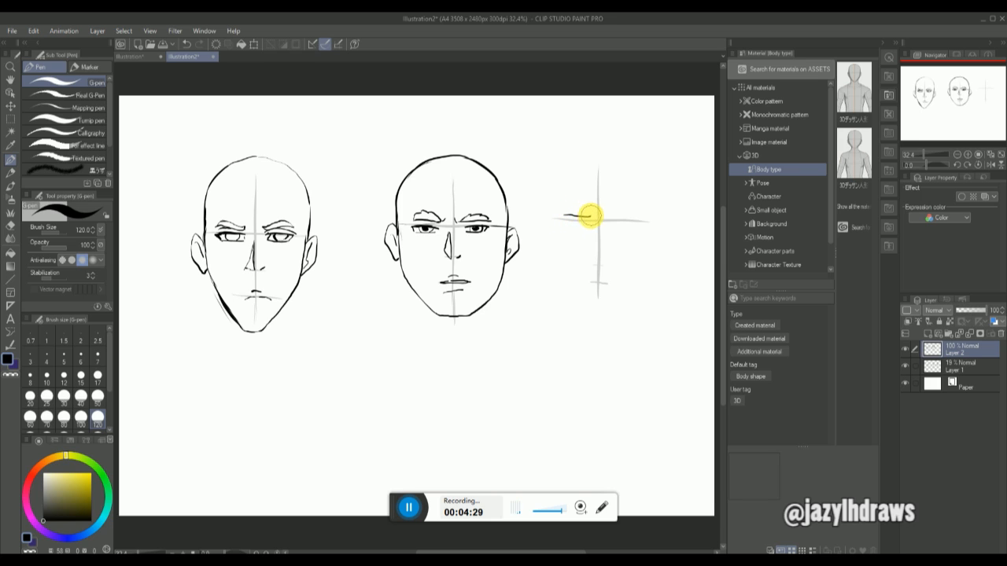
left_click_drag(608, 216, 627, 214)
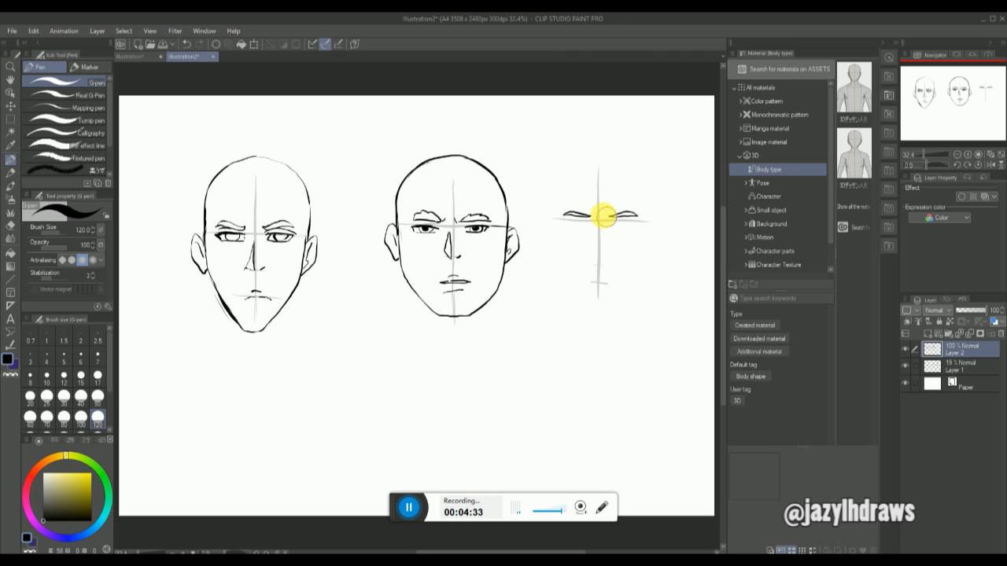
left_click_drag(593, 229, 593, 261)
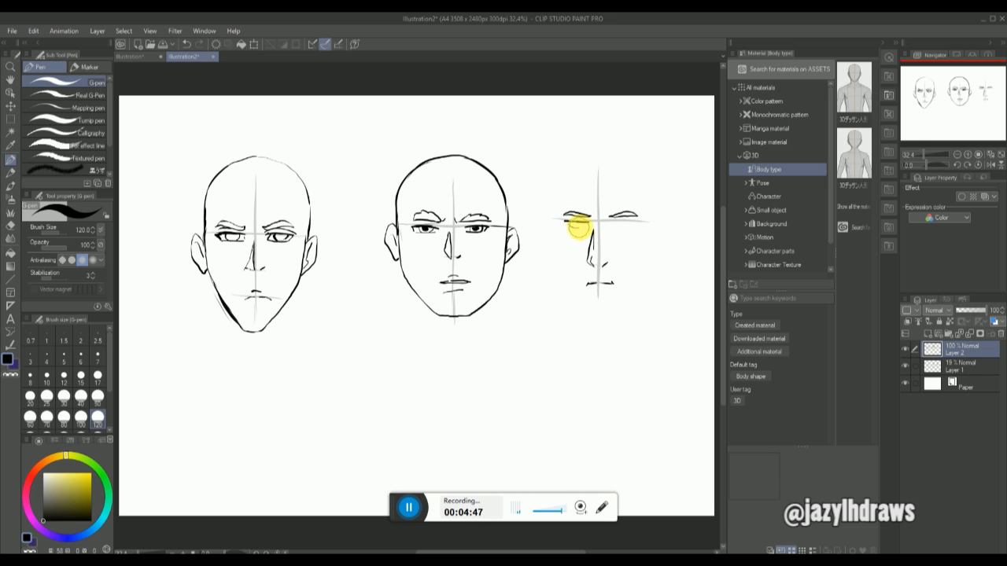
left_click_drag(579, 225, 629, 224)
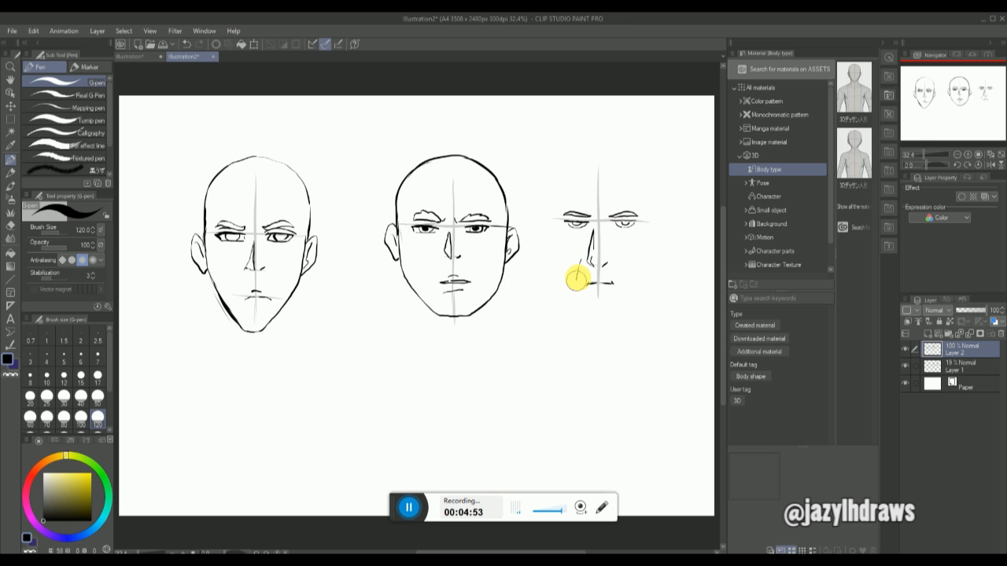
left_click_drag(613, 263, 624, 281)
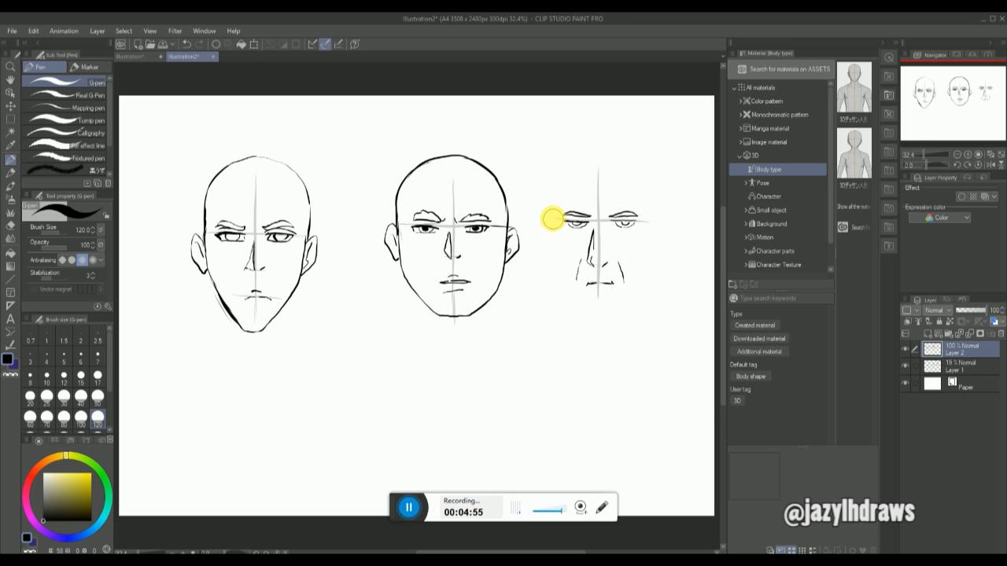
Outline the right head with a tapered jaw, two ears and a rounded skull, and add forehead wrinkles and a lower-lip line
mouse_move(554, 217)
left_mouse_down()
mouse_move(570, 291)
mouse_move(596, 322)
mouse_move(609, 322)
mouse_move(605, 300)
mouse_move(596, 283)
mouse_move(601, 336)
mouse_move(598, 297)
mouse_move(602, 335)
mouse_move(640, 281)
mouse_move(646, 220)
left_mouse_up()
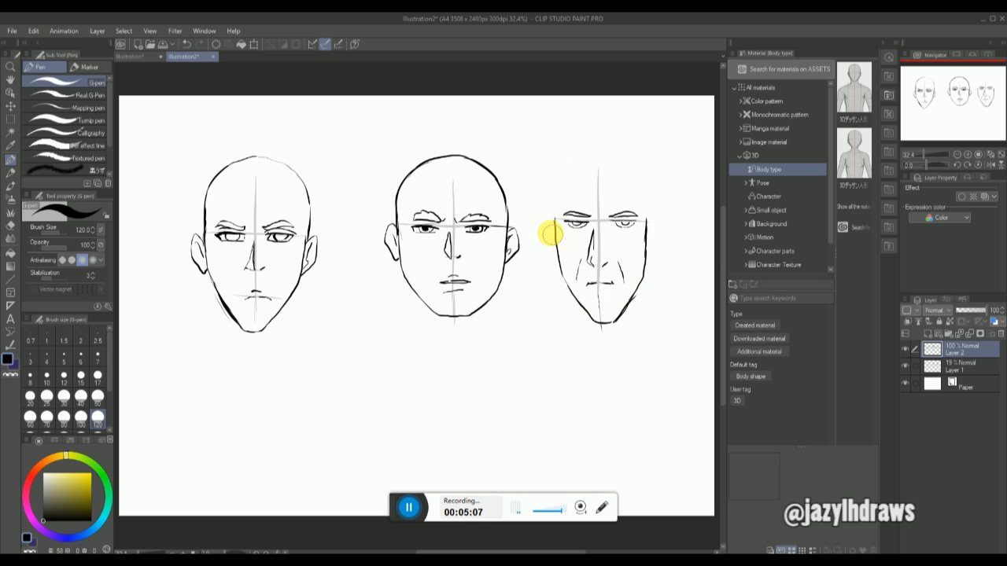
mouse_move(546, 217)
left_mouse_down()
mouse_move(542, 233)
mouse_move(558, 256)
mouse_move(553, 243)
left_mouse_up()
mouse_move(645, 222)
left_mouse_down()
mouse_move(659, 228)
mouse_move(648, 252)
left_mouse_up()
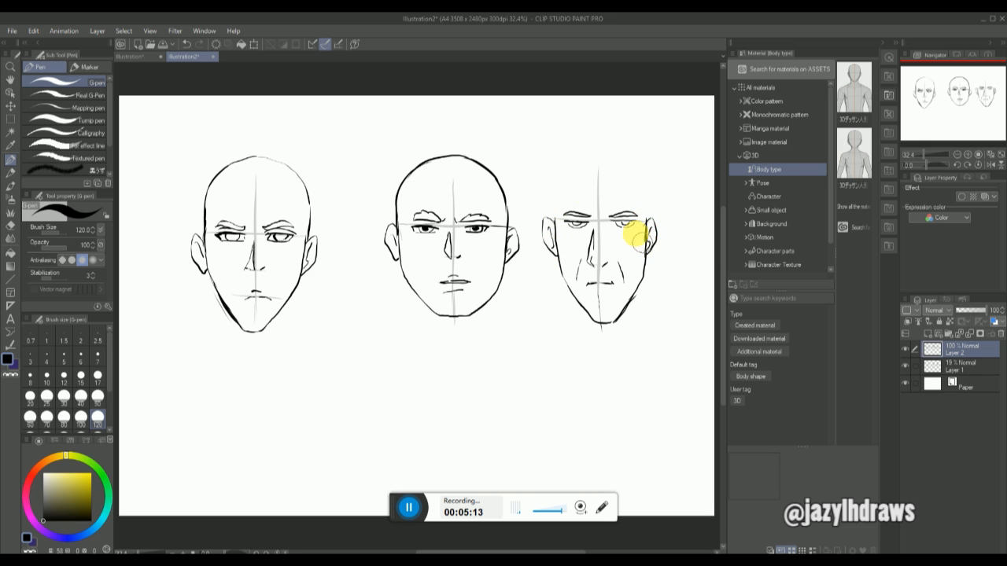
mouse_move(551, 225)
left_mouse_down()
mouse_move(552, 189)
mouse_move(569, 165)
mouse_move(558, 178)
mouse_move(580, 157)
mouse_move(627, 164)
left_mouse_up()
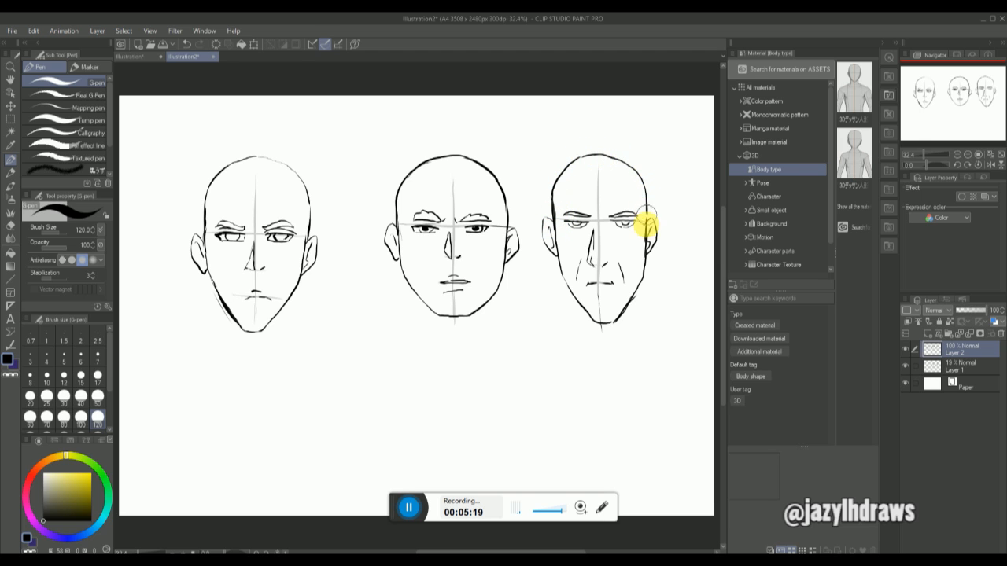
mouse_move(588, 205)
left_mouse_down()
mouse_move(608, 205)
mouse_move(607, 193)
left_mouse_up()
left_click_drag(594, 294, 597, 295)
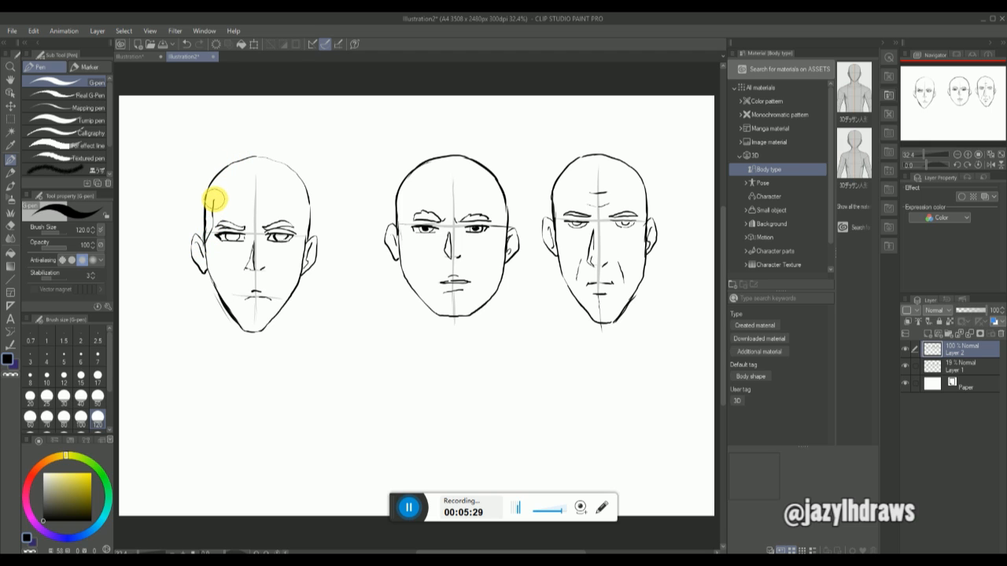
Draw short side-swept hair with sideburns on the left head and fill in its eye and mouth details
left_click_drag(228, 168, 207, 199)
mouse_move(199, 236)
left_mouse_down()
mouse_move(207, 182)
mouse_move(220, 172)
mouse_move(227, 186)
mouse_move(238, 165)
mouse_move(229, 186)
mouse_move(244, 172)
mouse_move(238, 180)
mouse_move(249, 179)
mouse_move(234, 173)
mouse_move(266, 189)
mouse_move(265, 180)
mouse_move(298, 205)
mouse_move(295, 188)
mouse_move(306, 189)
mouse_move(285, 174)
mouse_move(243, 167)
mouse_move(281, 180)
mouse_move(273, 169)
mouse_move(289, 184)
mouse_move(230, 169)
mouse_move(242, 150)
mouse_move(297, 171)
mouse_move(304, 228)
left_mouse_up()
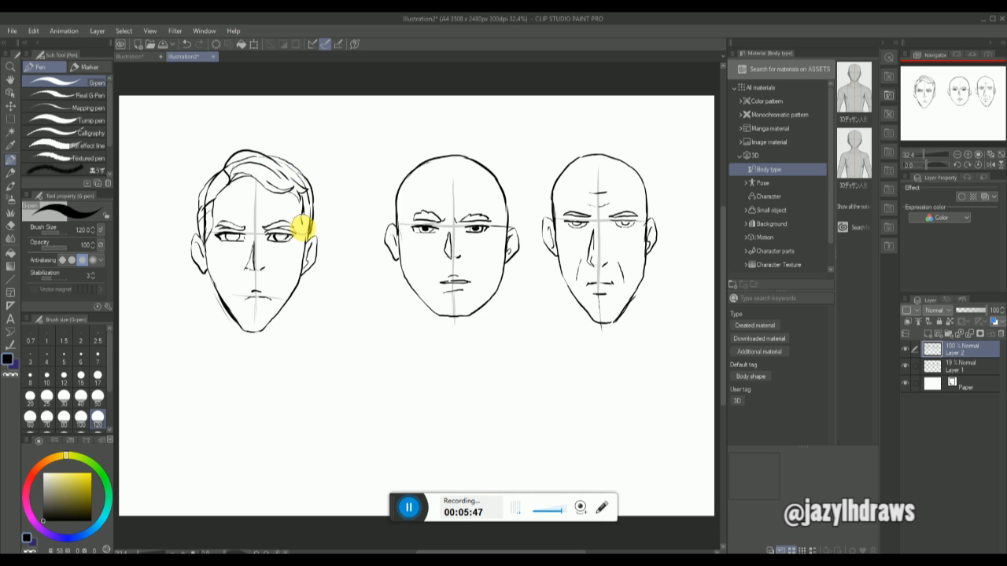
left_click(304, 247)
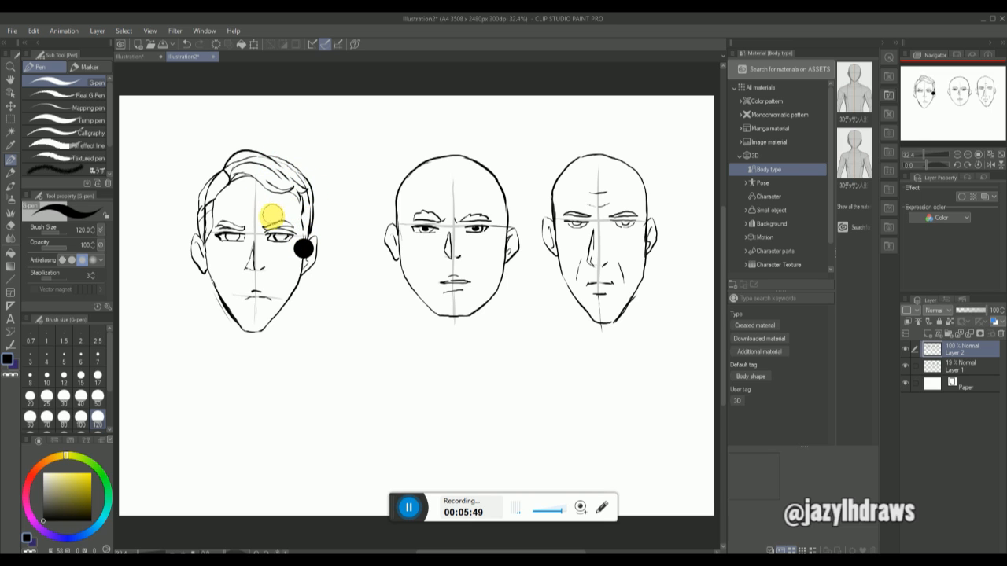
left_click_drag(304, 228, 303, 236)
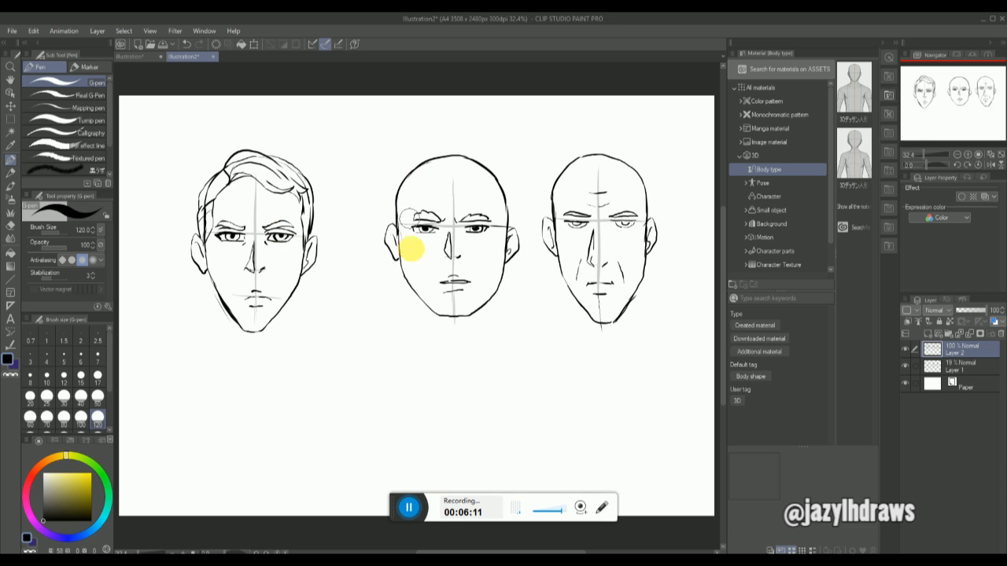
Draw neck lines descending from behind the jaws of the middle and left heads
left_click_drag(398, 281, 391, 308)
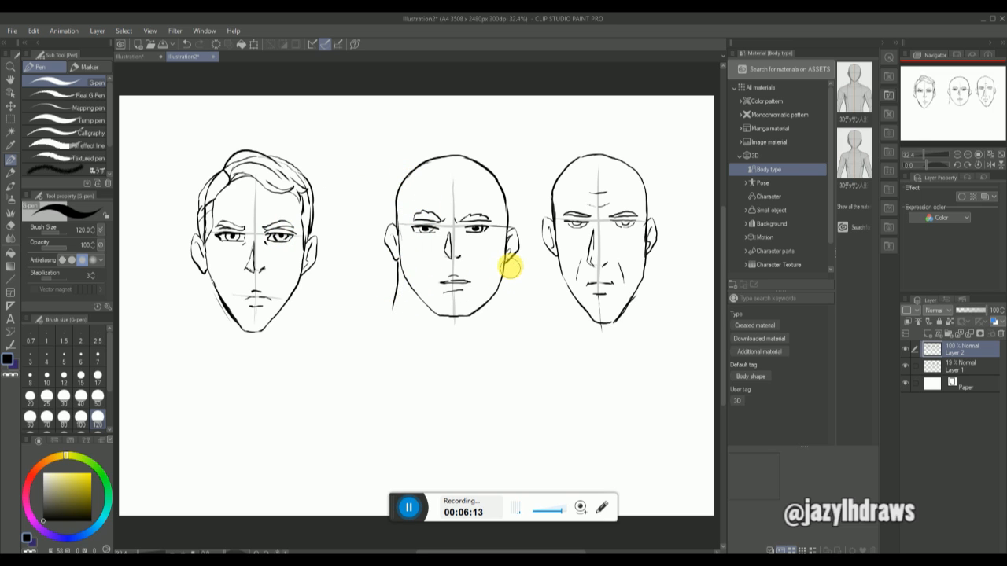
left_click_drag(510, 258, 511, 299)
left_click_drag(210, 294, 210, 327)
left_click_drag(295, 283, 294, 332)
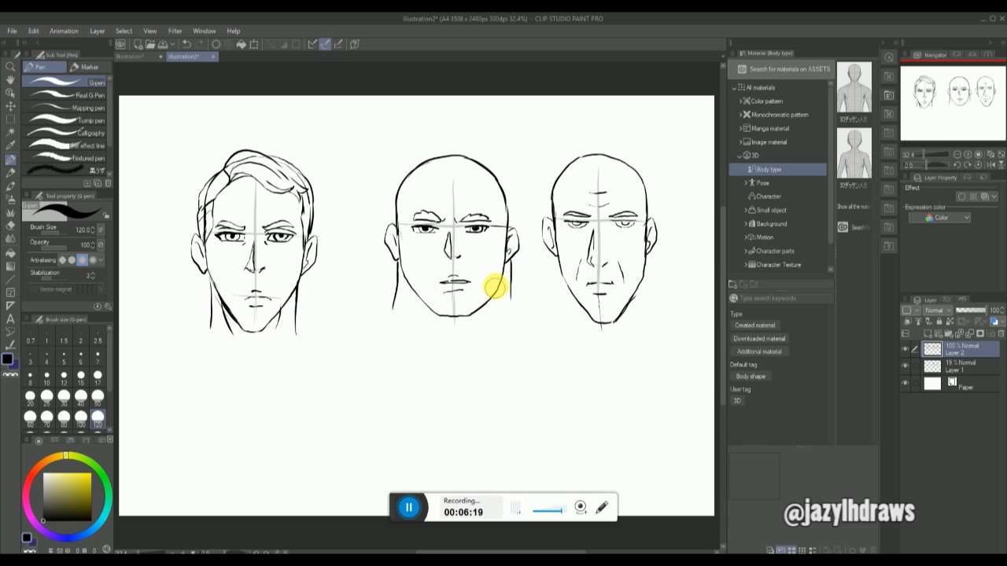
left_click_drag(512, 274, 519, 321)
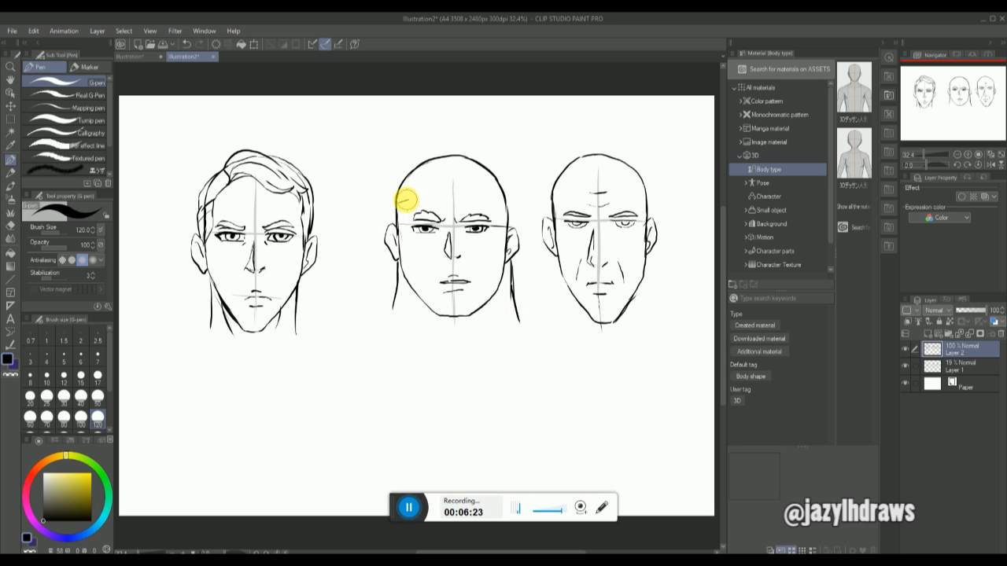
Give the middle head an angular hairline, short spiky hair and shaved sides, refine its scowl and thicken its neck
mouse_move(407, 185)
left_mouse_down()
mouse_move(427, 171)
mouse_move(452, 183)
mouse_move(475, 176)
mouse_move(503, 198)
left_mouse_up()
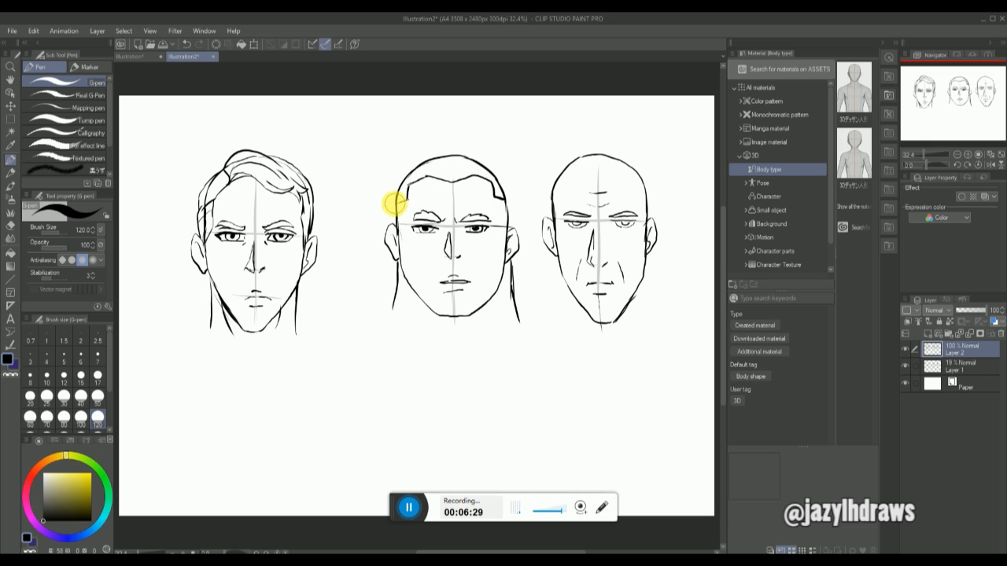
mouse_move(394, 202)
left_mouse_down()
mouse_move(425, 175)
mouse_move(411, 166)
mouse_move(418, 157)
mouse_move(461, 138)
mouse_move(489, 163)
mouse_move(449, 183)
mouse_move(440, 166)
mouse_move(466, 151)
mouse_move(486, 159)
mouse_move(481, 175)
mouse_move(503, 202)
left_mouse_up()
left_click_drag(406, 208, 398, 212)
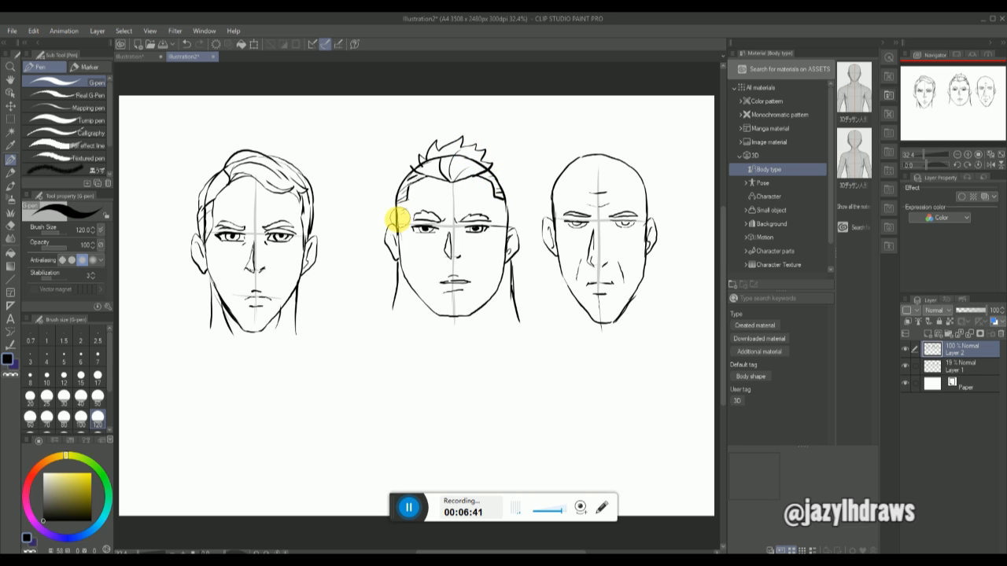
left_click_drag(495, 204, 504, 213)
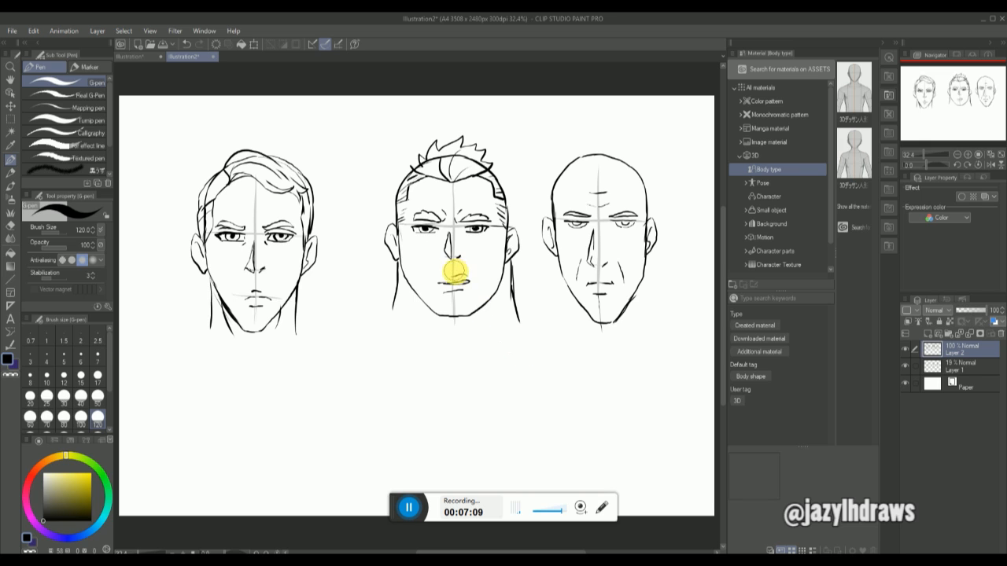
left_click_drag(388, 324, 396, 288)
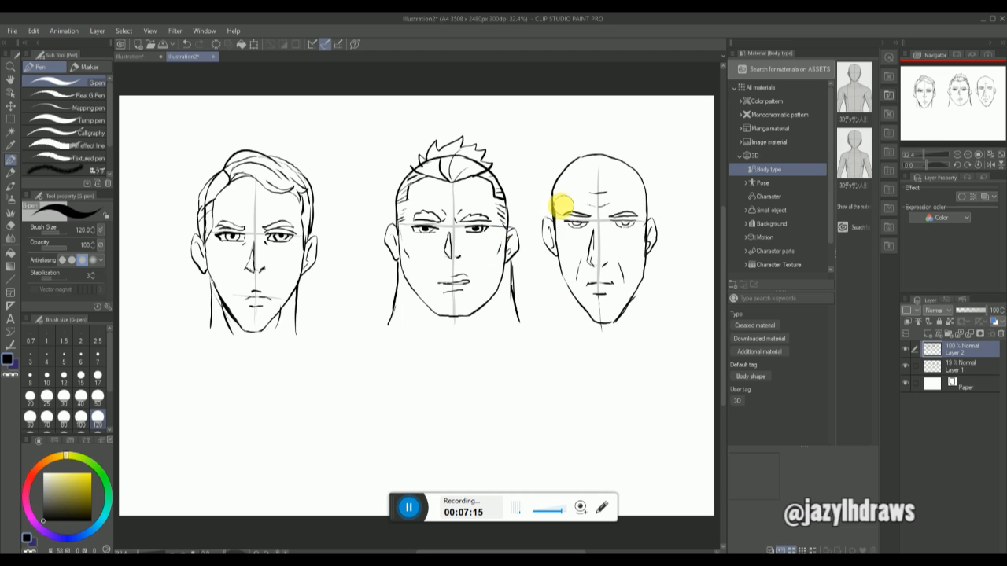
Reinforce the right head's skull and add a neck, a moustache, a pointed goatee and spiky hair tufts above the ears
mouse_move(552, 202)
left_mouse_down()
mouse_move(571, 164)
mouse_move(560, 176)
mouse_move(602, 152)
left_mouse_up()
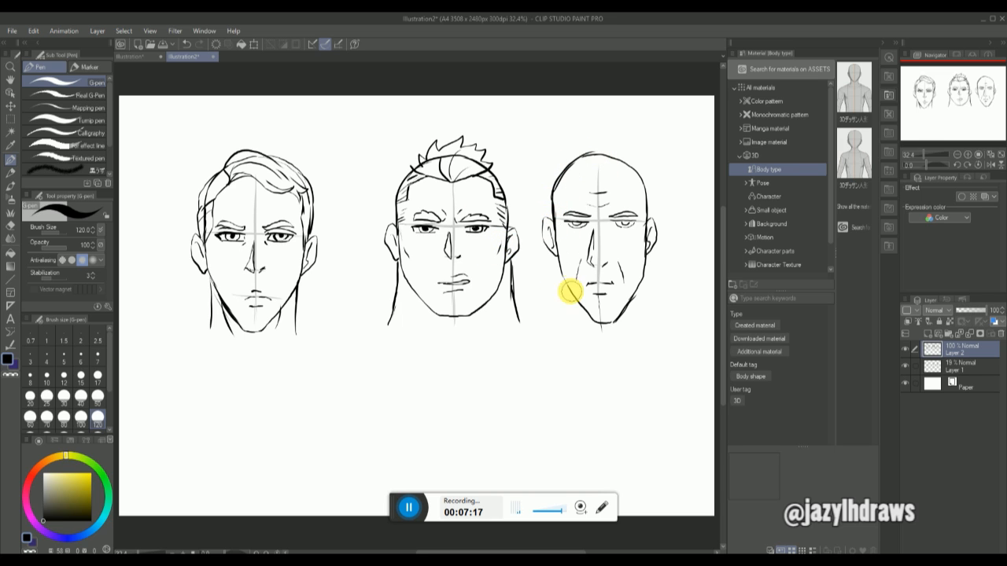
left_click_drag(565, 280, 564, 328)
mouse_move(646, 274)
left_mouse_down()
mouse_move(642, 316)
mouse_move(598, 306)
mouse_move(591, 316)
mouse_move(595, 296)
mouse_move(608, 297)
mouse_move(616, 314)
mouse_move(599, 298)
mouse_move(614, 320)
left_mouse_up()
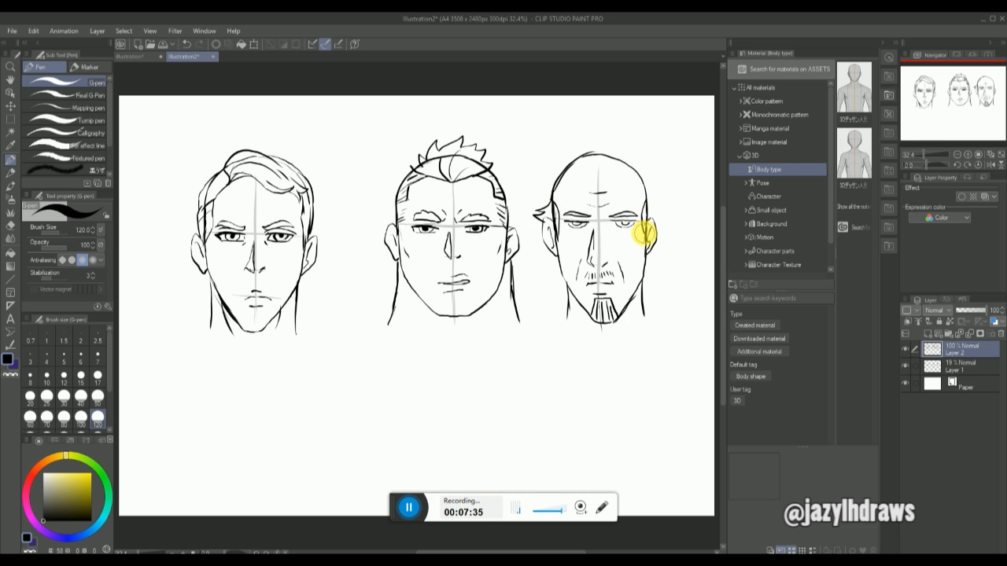
left_click_drag(649, 204, 659, 206)
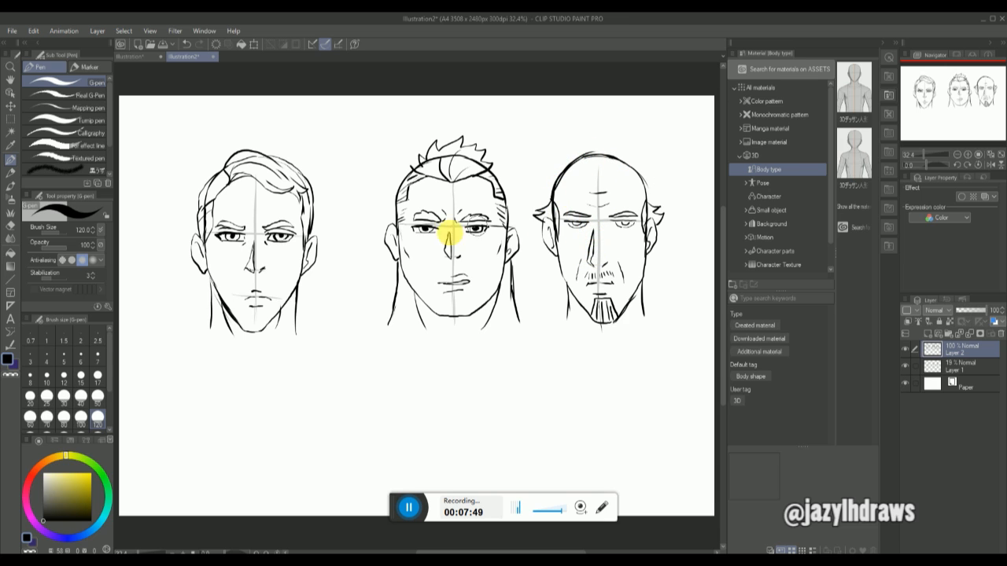
Extend the neck lines of the left and middle heads downward, flaring the middle ones outward
left_click_drag(211, 313, 207, 338)
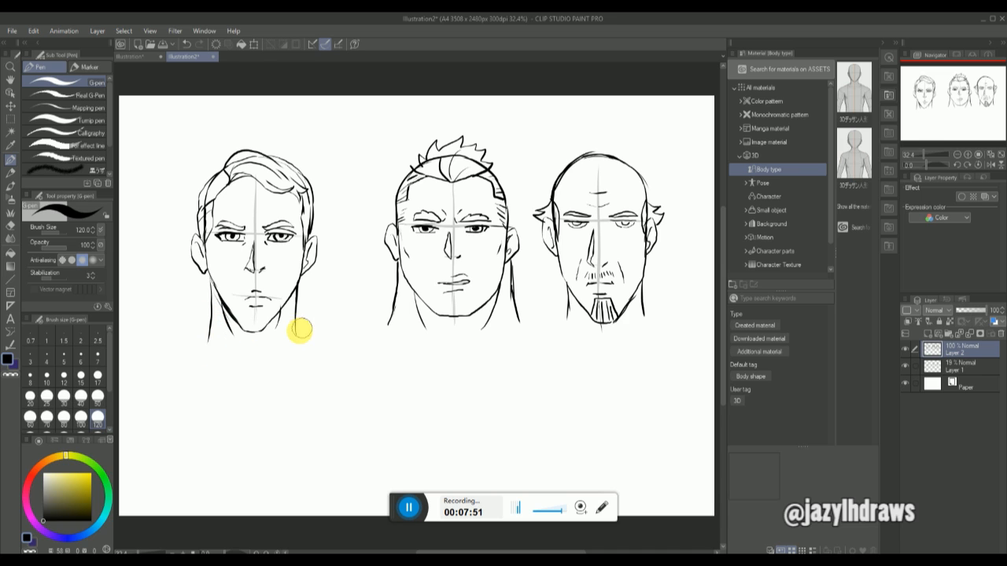
left_click_drag(295, 315, 296, 344)
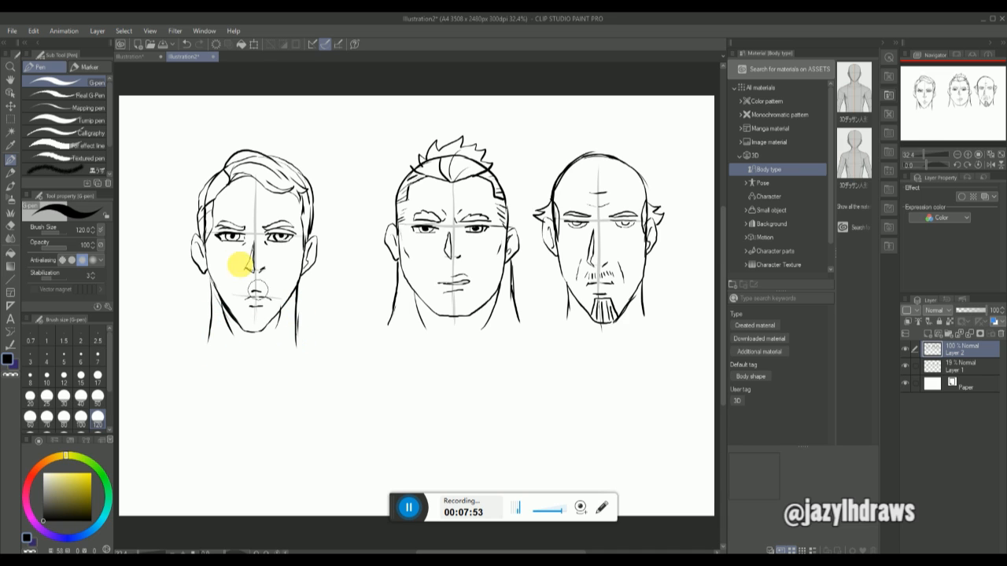
left_click_drag(379, 339, 394, 309)
left_click_drag(515, 311, 533, 341)
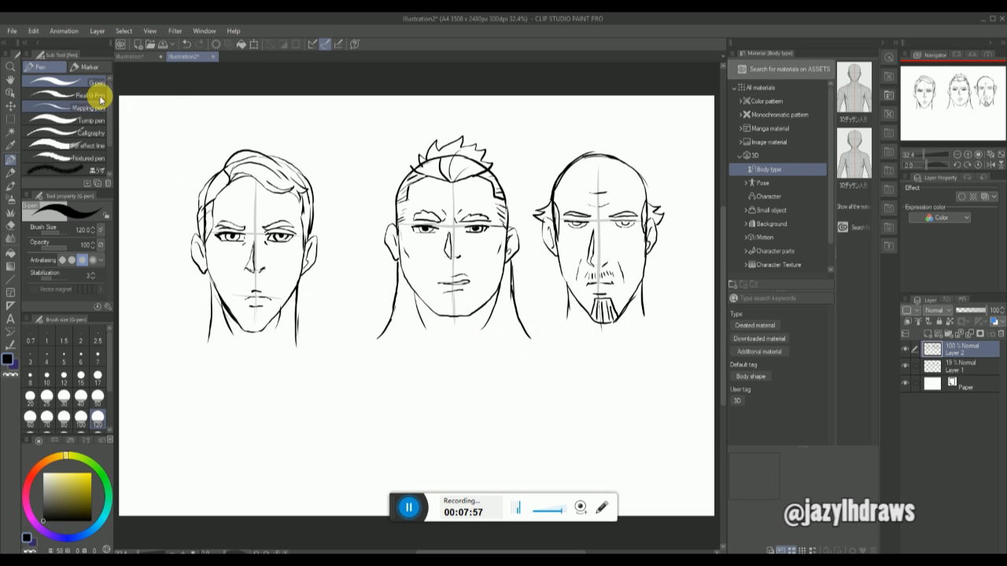
Create a new blank 3508 x 2480 illustration and place a vertical two-line symmetrical ruler near the middle of the canvas
left_click(14, 33)
left_click(33, 44)
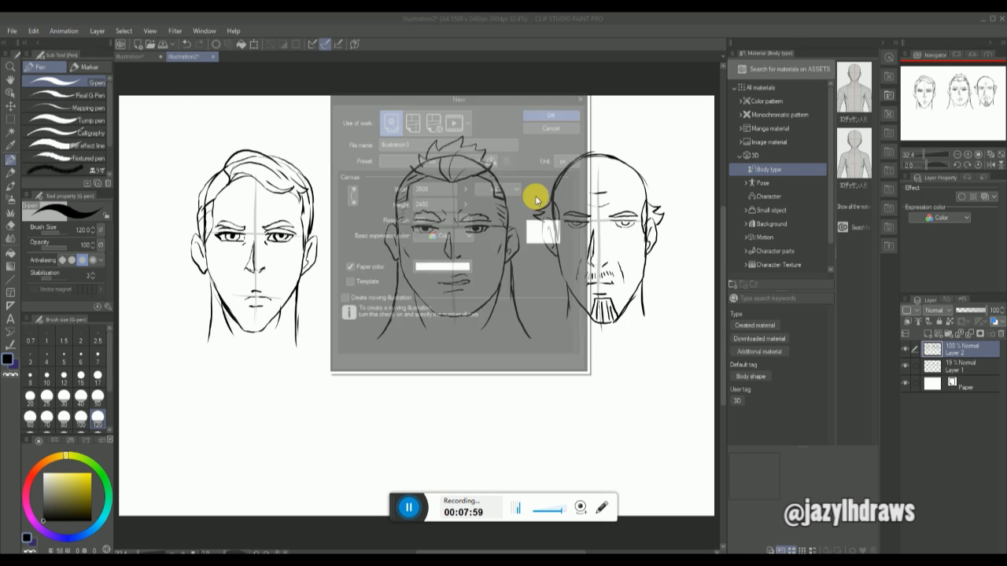
left_click(551, 110)
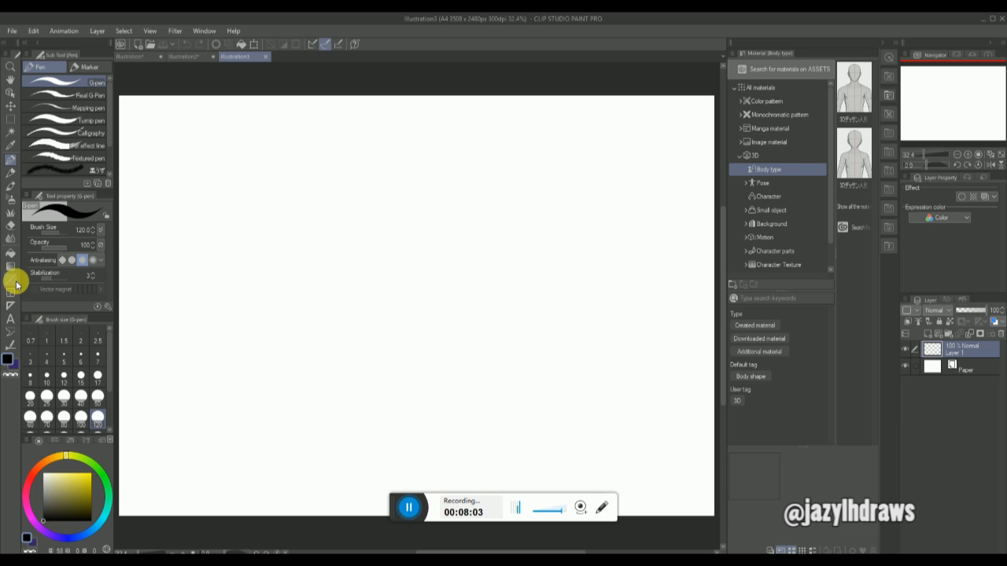
left_click(10, 305)
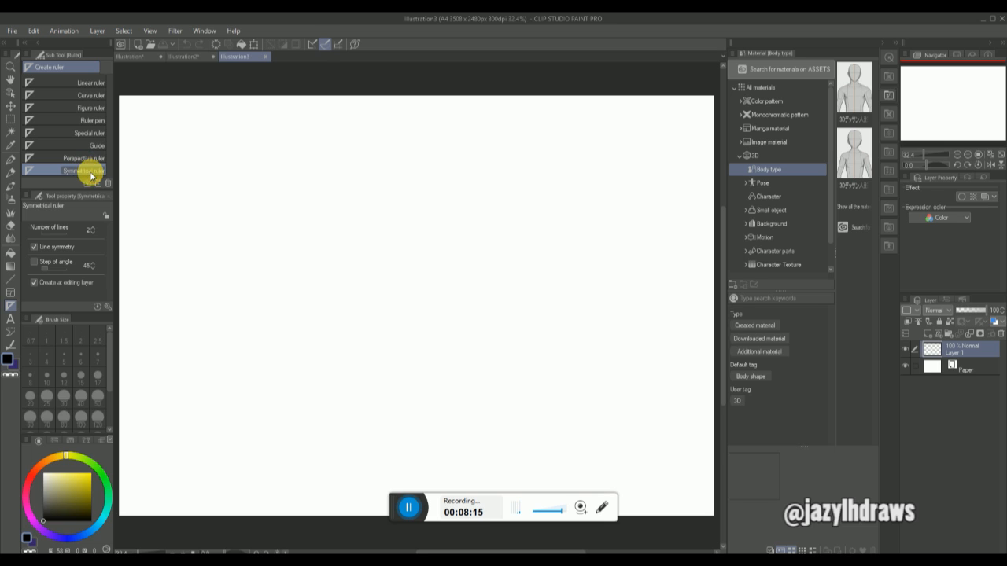
left_click_drag(408, 180, 407, 189)
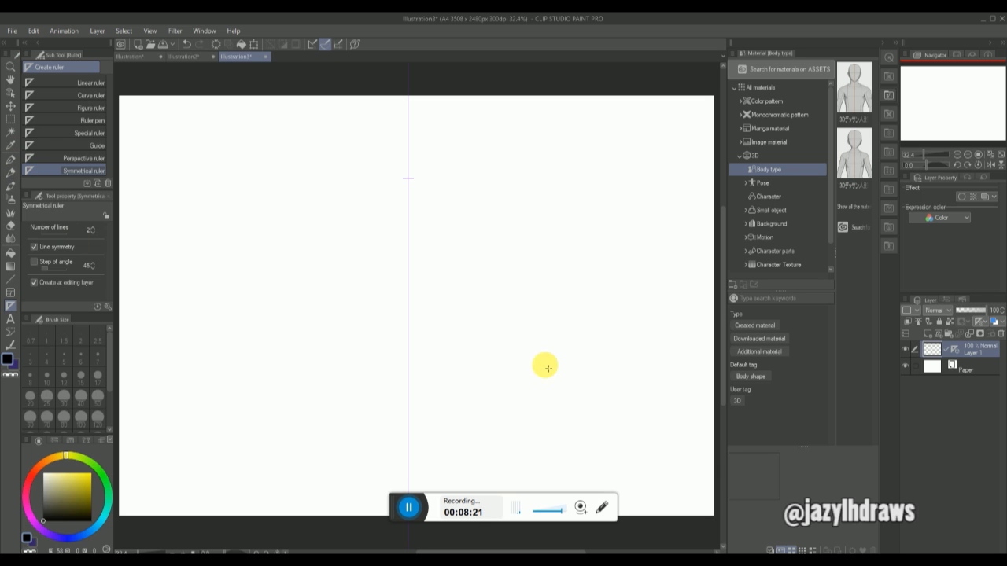
Test the symmetrical ruler with mirrored horizontal G-pen strokes for the eye, nose and mouth levels, and undo them
left_click(10, 159)
left_click_drag(350, 235, 463, 231)
left_click_drag(312, 239, 458, 236)
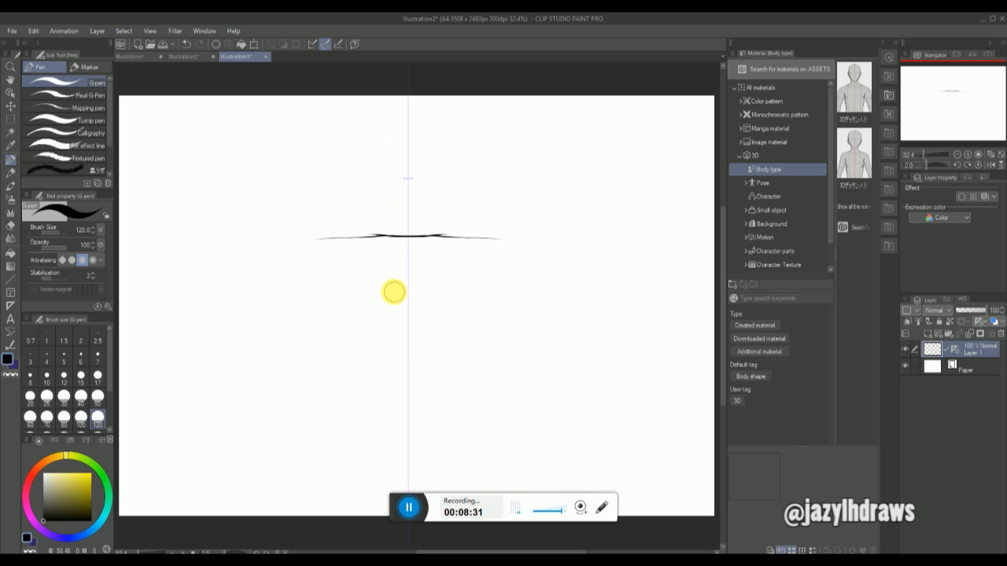
left_click_drag(394, 299, 423, 301)
left_click_drag(382, 357, 437, 361)
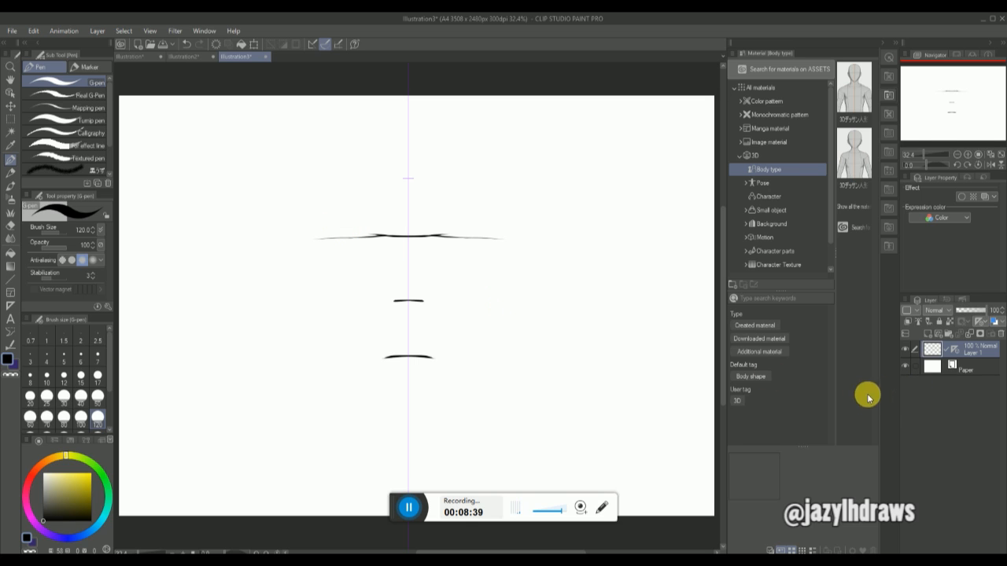
key("ctrl+z")
key("ctrl+z")
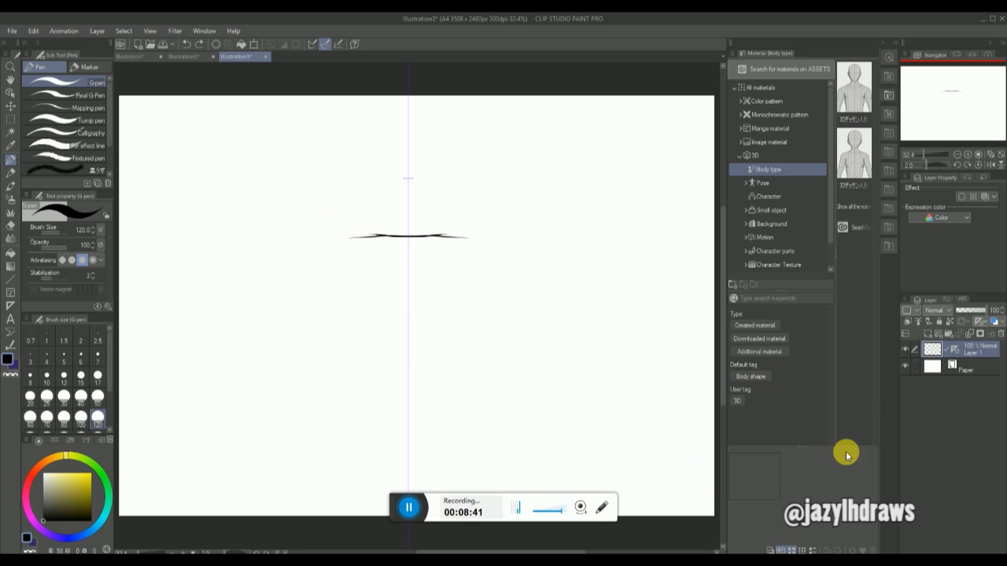
Duplicate Layer 1 together with its symmetrical ruler
left_click(963, 370)
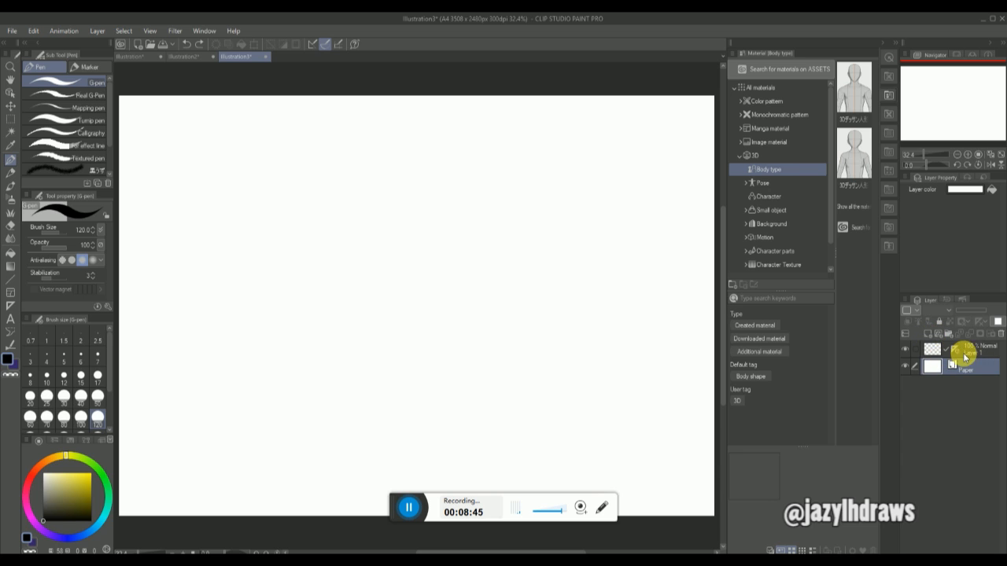
left_click(953, 352)
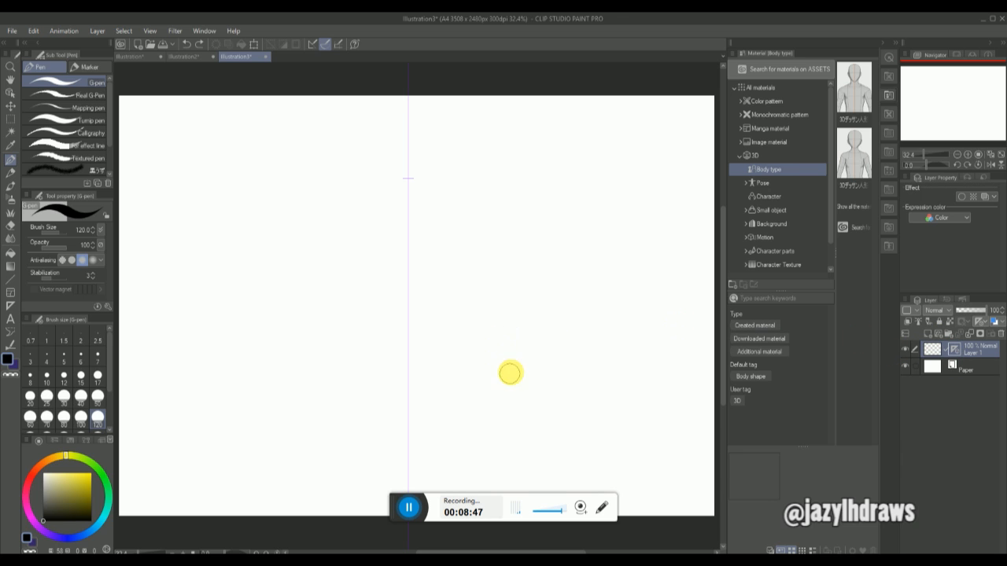
right_click(967, 348)
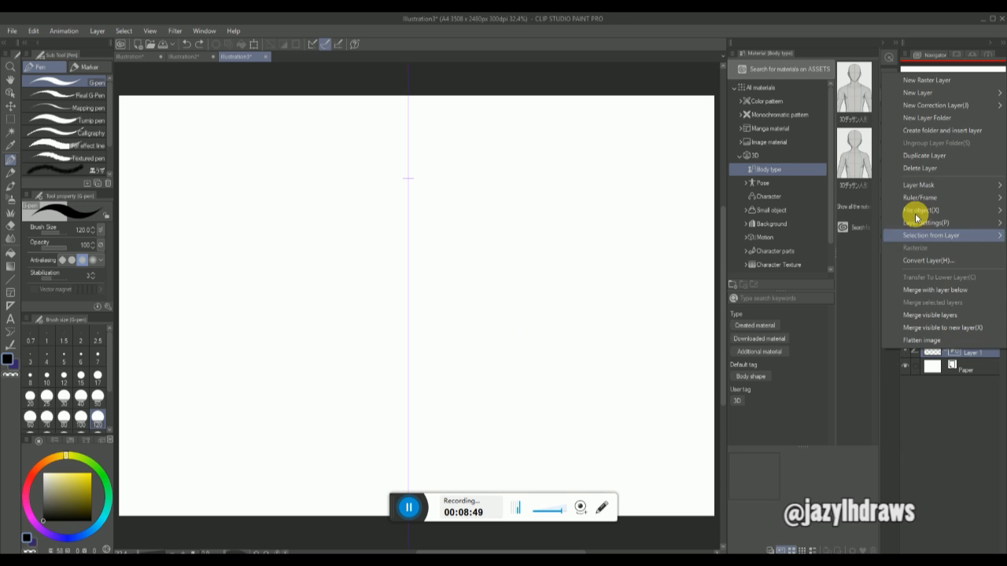
left_click(922, 155)
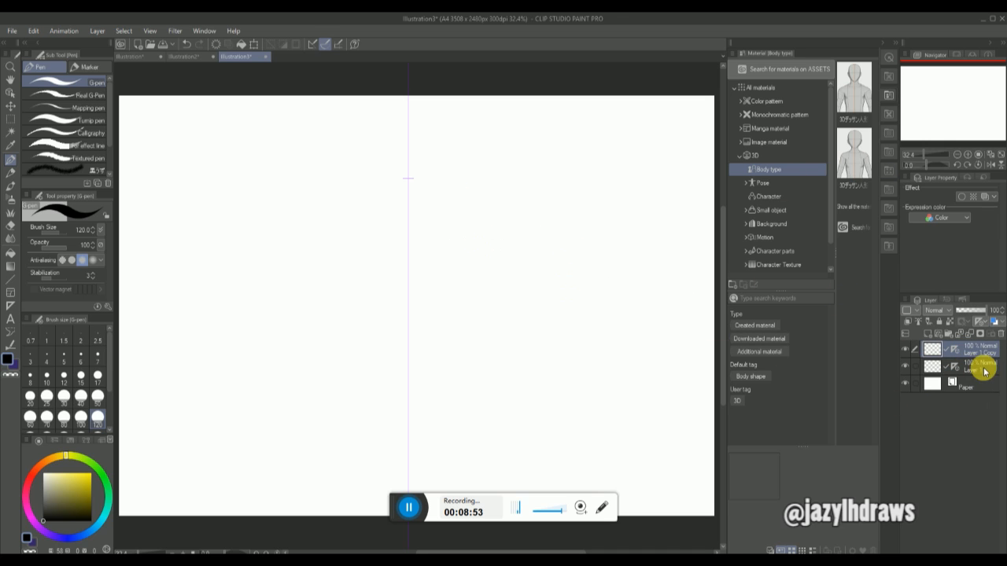
Draw mirrored horizontal guide strokes for the eyes, nose and mouth on the original Layer 1 and lower its opacity to 21%
left_click(982, 367)
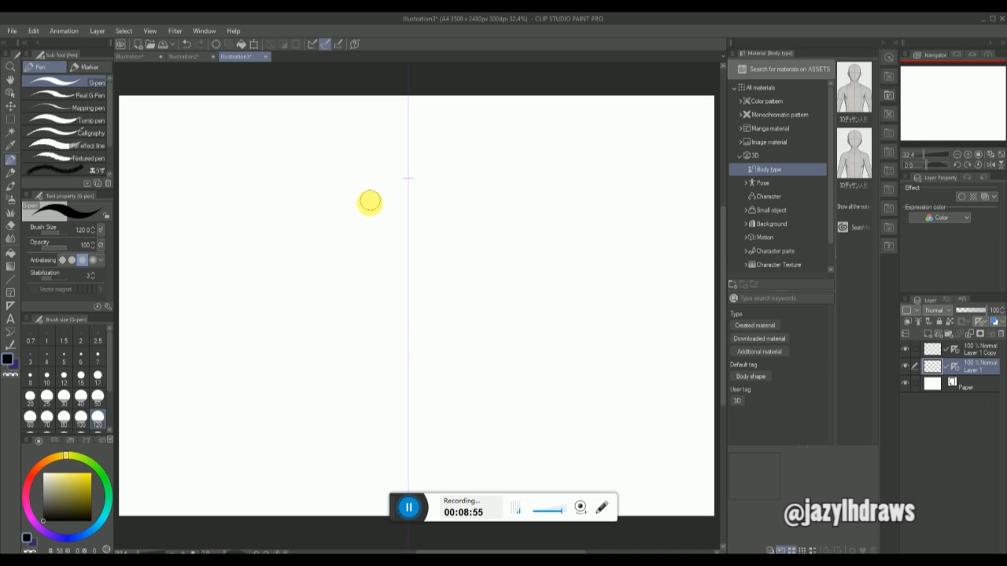
left_click_drag(362, 222, 455, 222)
left_click_drag(338, 223, 429, 226)
left_click_drag(407, 274, 417, 273)
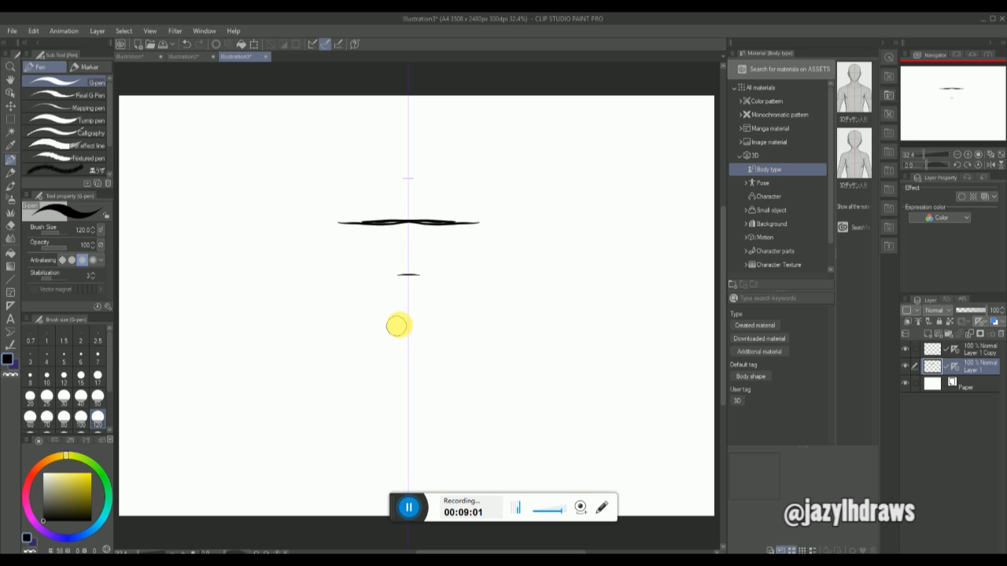
left_click_drag(382, 318, 407, 317)
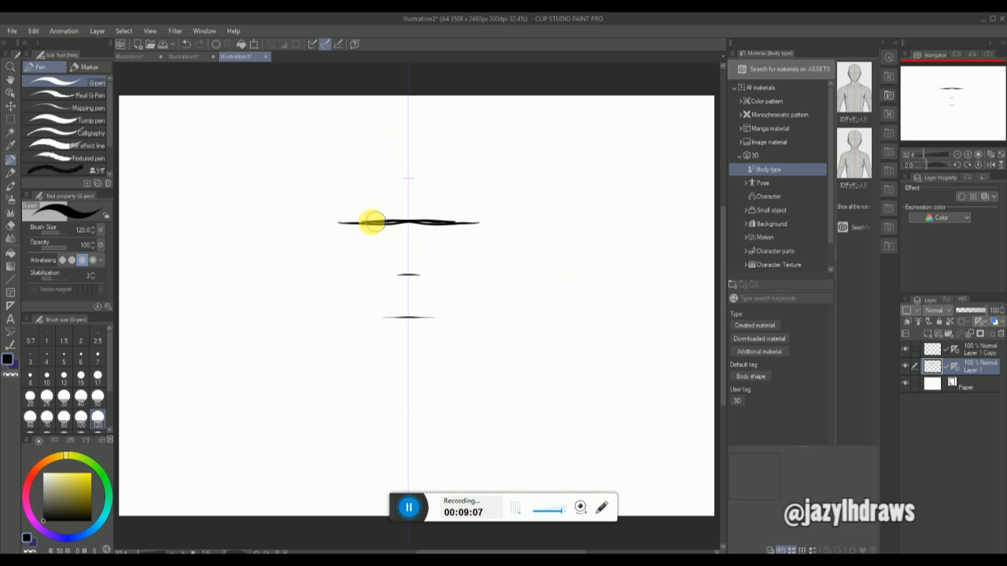
left_click_drag(402, 230, 398, 183)
key("ctrl+z")
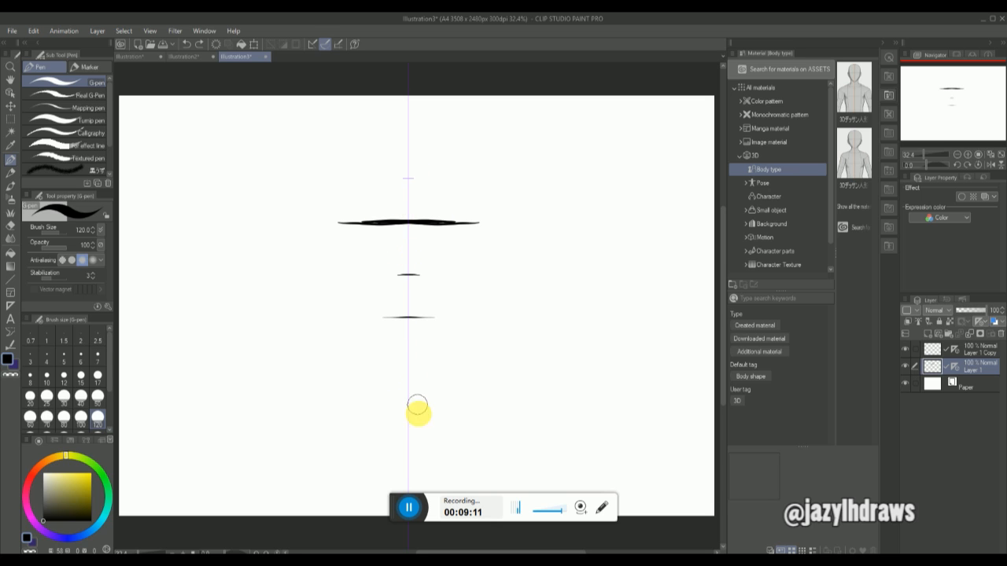
left_click_drag(973, 312, 960, 319)
Draw the mirrored eyes, brows, nose, frowning mouth, smile lines and cheek contours over the guides on Layer 1 Copy
left_click(961, 350)
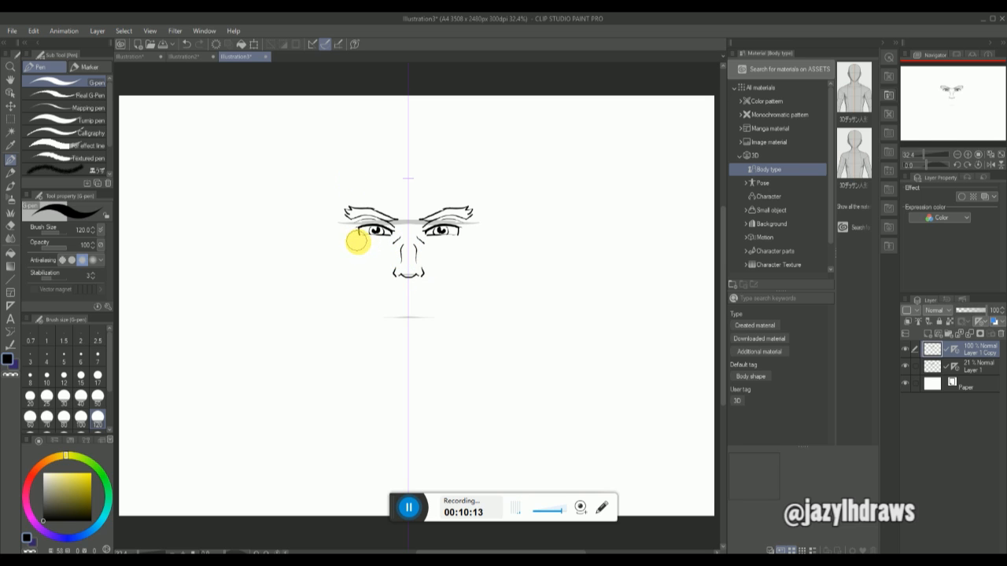
left_click_drag(357, 241, 366, 245)
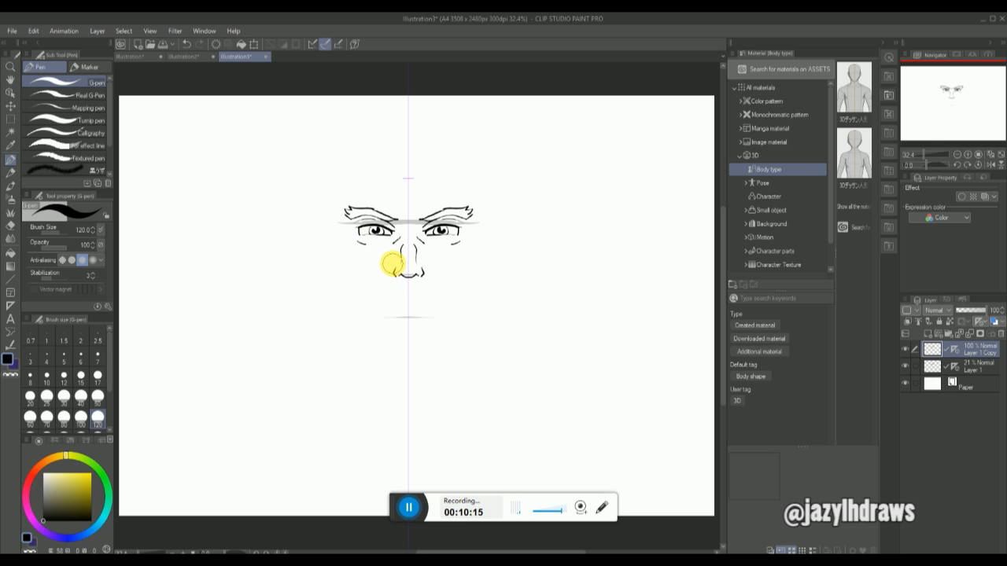
left_click_drag(375, 285, 374, 288)
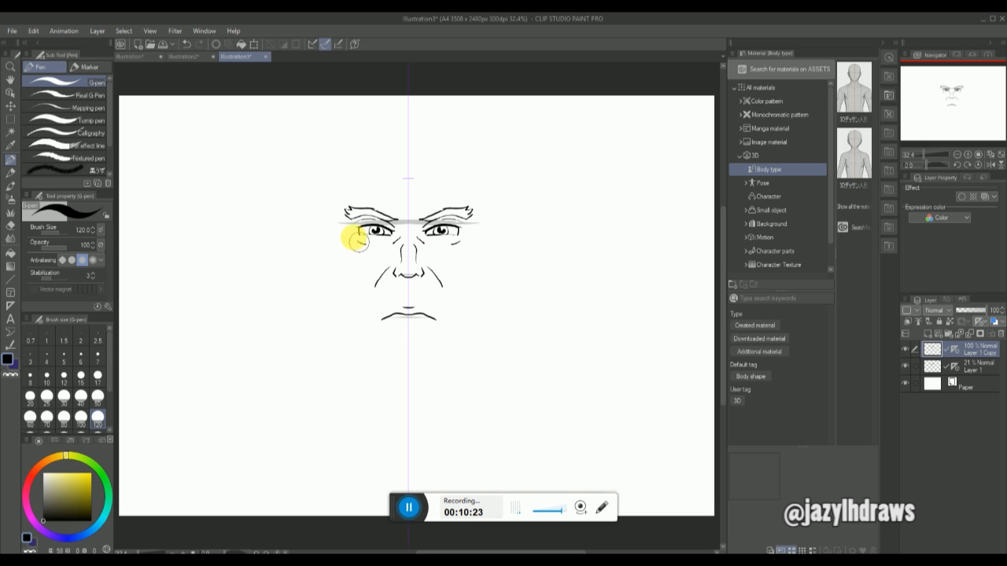
mouse_move(349, 247)
left_mouse_down()
mouse_move(376, 326)
mouse_move(397, 331)
left_mouse_up()
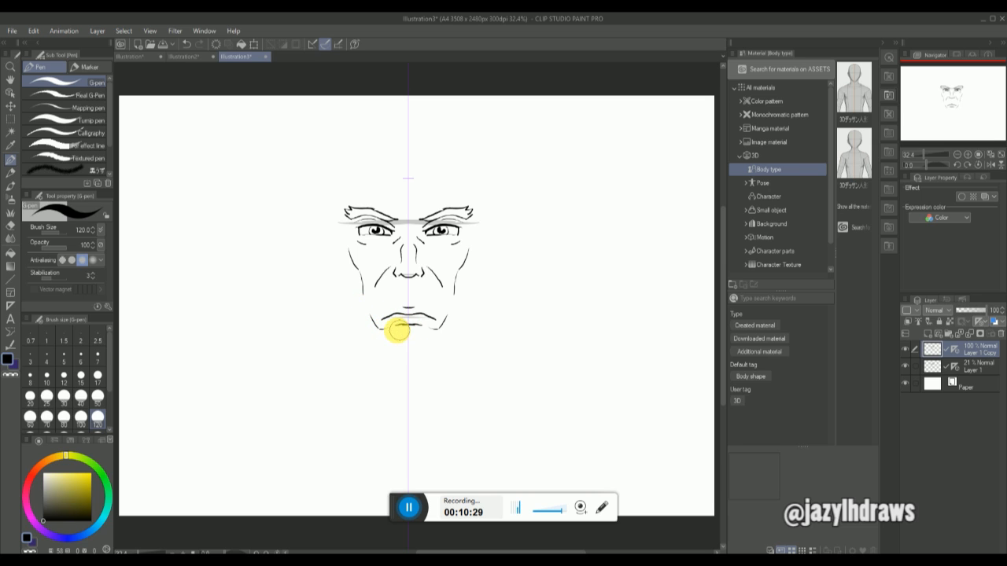
Outline the mirrored jaw and add a jagged-edged goatee tied with a band and ending in a tapered tuft
mouse_move(337, 235)
left_mouse_down()
mouse_move(341, 288)
mouse_move(383, 359)
mouse_move(395, 347)
left_mouse_up()
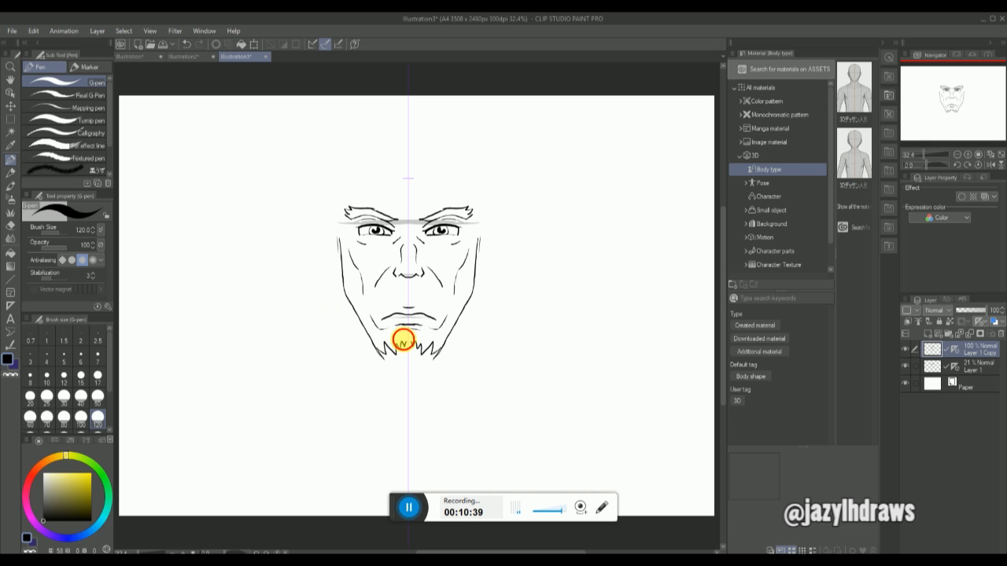
mouse_move(386, 369)
left_mouse_down()
mouse_move(407, 386)
mouse_move(395, 386)
mouse_move(404, 438)
mouse_move(412, 412)
mouse_move(401, 400)
mouse_move(404, 416)
left_mouse_up()
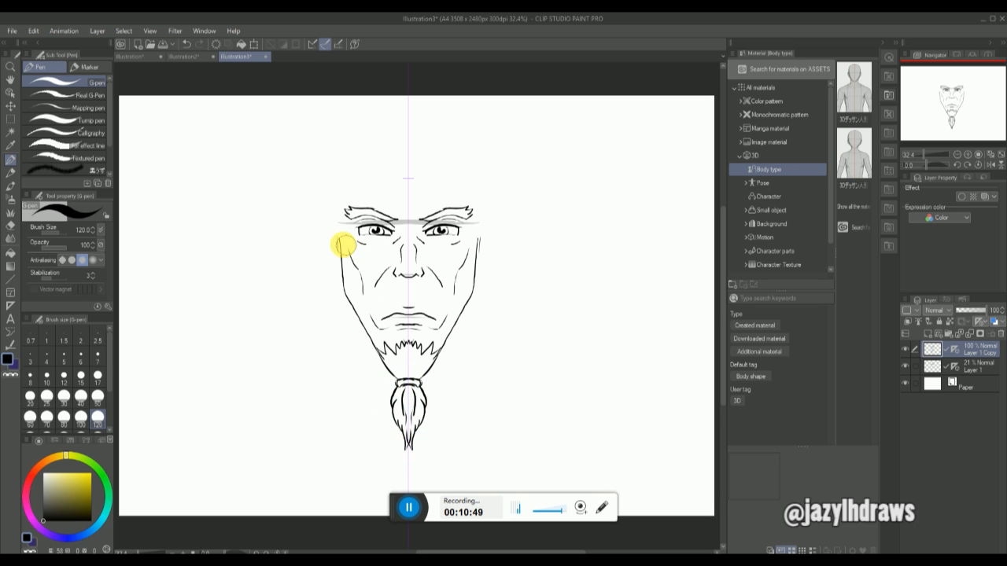
Draw the mirrored bald skull with forehead wrinkles, ears and spiky hair tufts at the sides
mouse_move(337, 251)
left_mouse_down()
mouse_move(317, 234)
mouse_move(316, 258)
mouse_move(337, 292)
mouse_move(327, 237)
mouse_move(328, 264)
mouse_move(343, 228)
mouse_move(337, 243)
mouse_move(339, 184)
mouse_move(337, 214)
mouse_move(350, 162)
mouse_move(342, 177)
mouse_move(359, 145)
mouse_move(414, 117)
left_mouse_up()
mouse_move(377, 194)
left_mouse_down()
mouse_move(409, 202)
mouse_move(406, 182)
left_mouse_up()
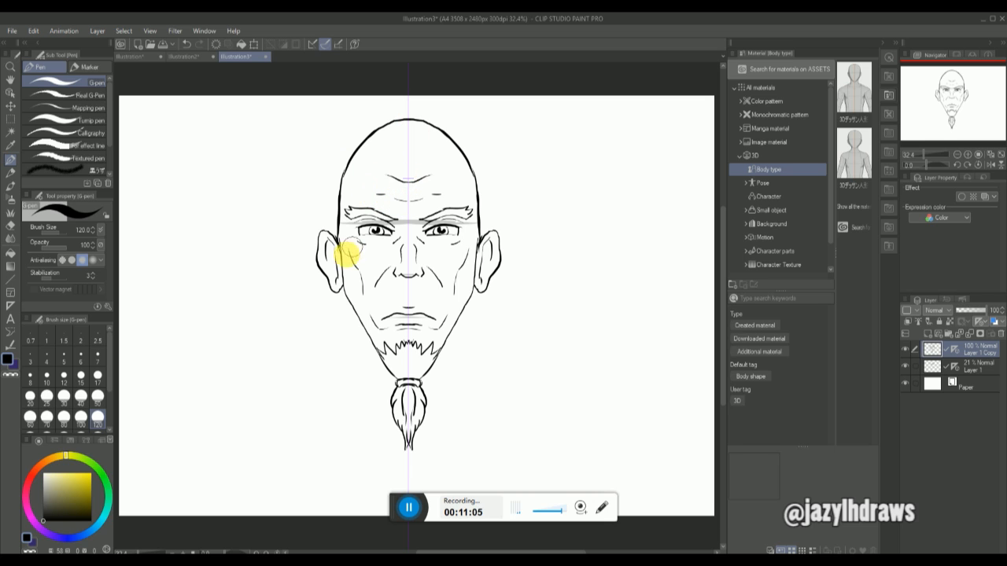
mouse_move(320, 238)
left_mouse_down()
mouse_move(290, 213)
mouse_move(323, 191)
mouse_move(338, 169)
mouse_move(326, 165)
mouse_move(358, 152)
mouse_move(341, 203)
left_mouse_up()
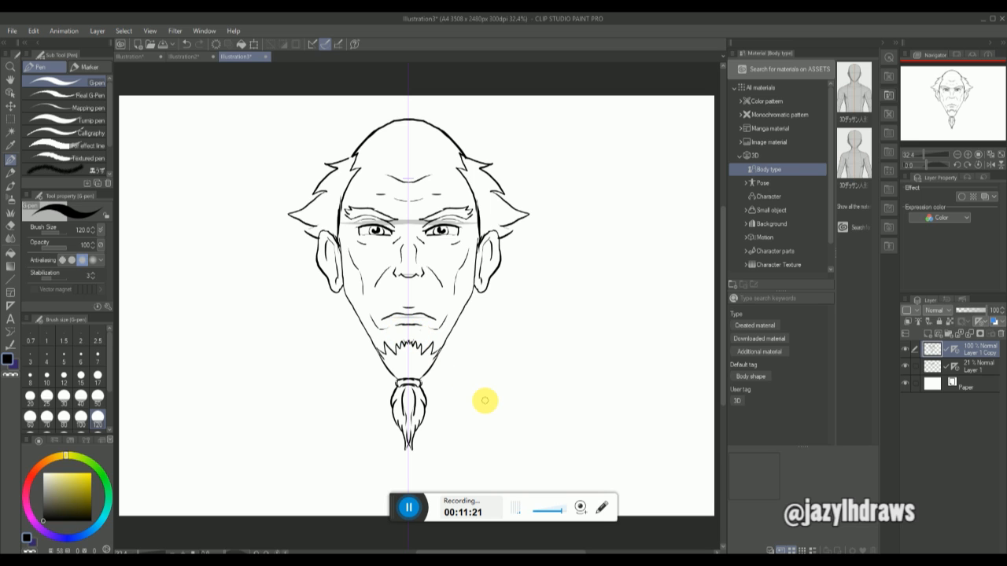
Add mirrored neck lines, inner neck muscles, neckline curves and short shoulder strokes below the head
left_click_drag(340, 282, 349, 376)
left_click_drag(362, 338, 375, 390)
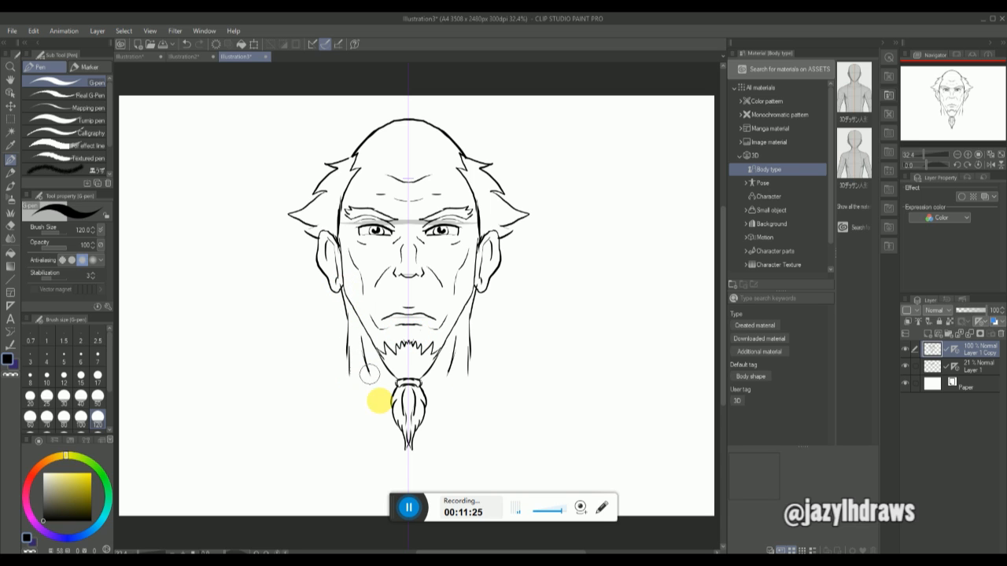
mouse_move(348, 346)
left_mouse_down()
mouse_move(331, 398)
mouse_move(363, 433)
left_mouse_up()
left_click_drag(331, 390, 304, 398)
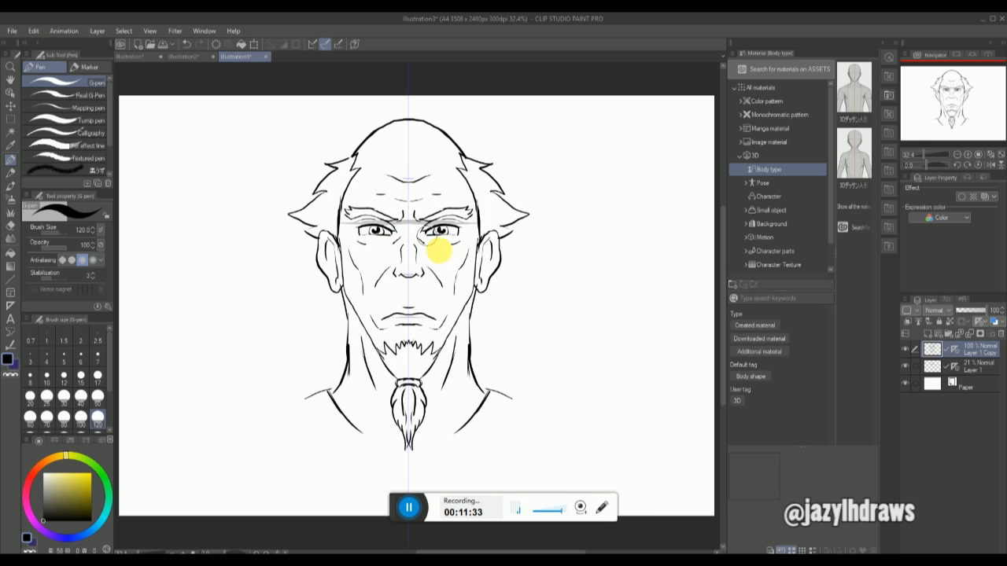
Hide the symmetrical ruler on Layer 1 Copy
right_click(988, 355)
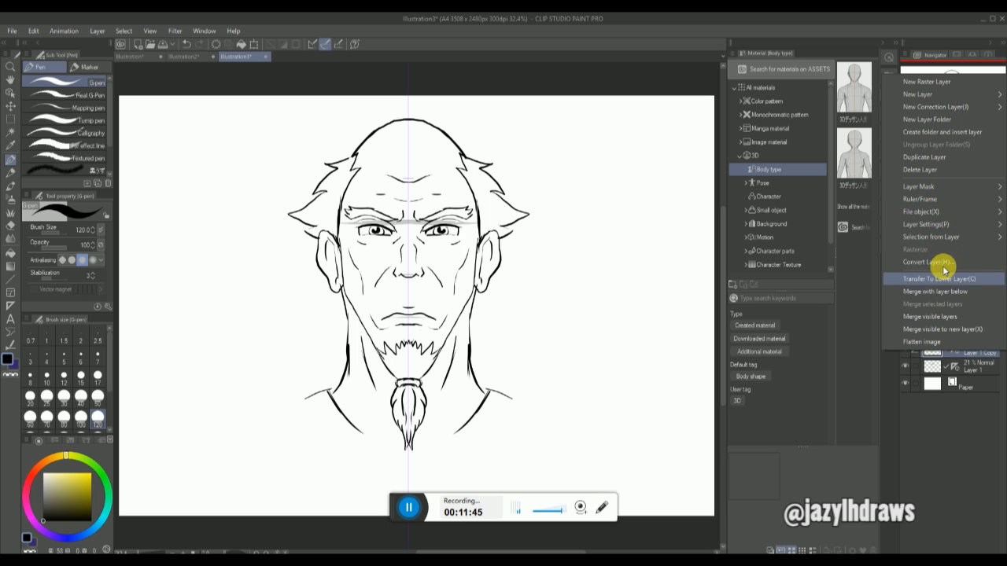
mouse_move(930, 204)
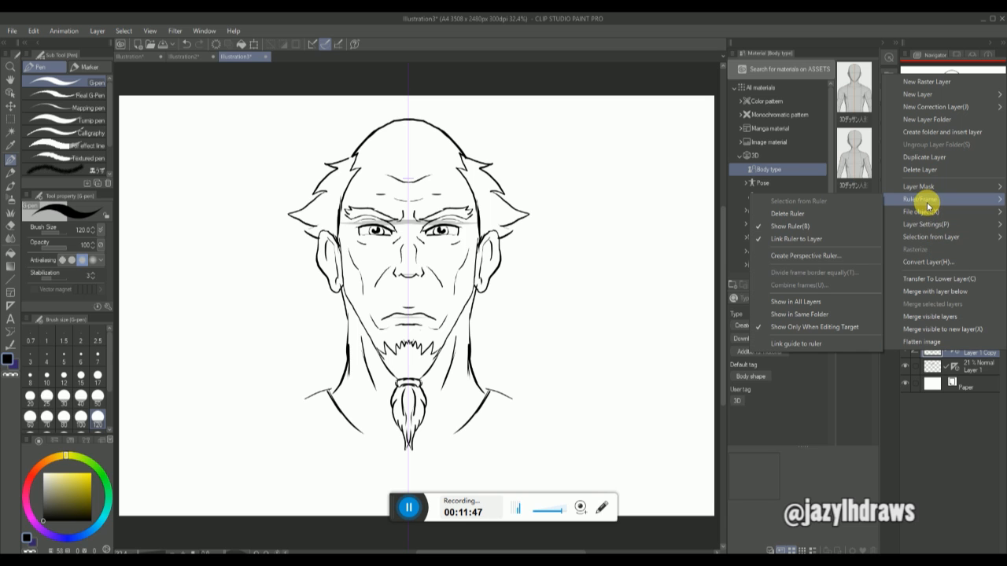
left_click(803, 229)
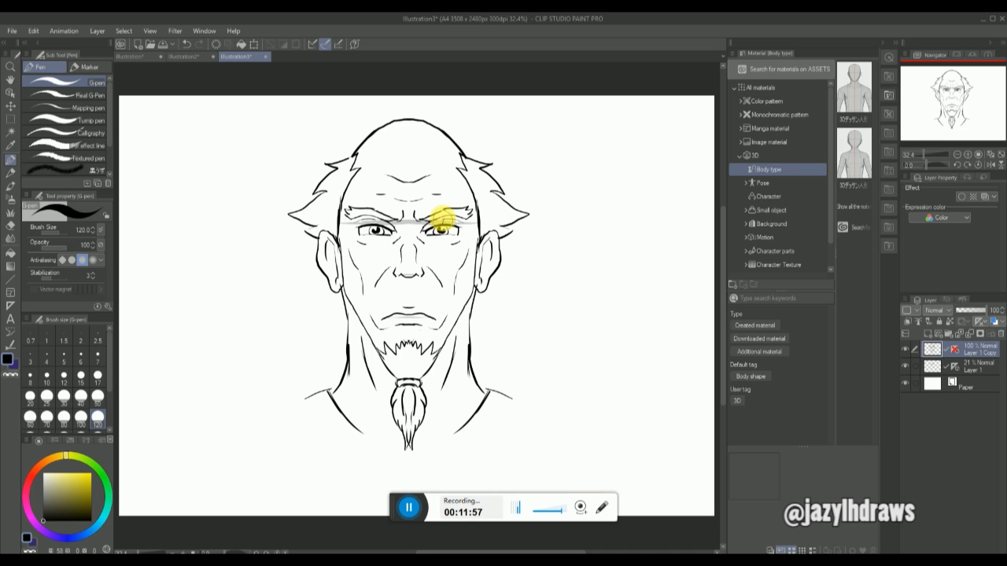
Draw a long vertical scar across the right-hand eye and add strands and a knotted tie to the goatee
mouse_move(438, 181)
left_mouse_down()
mouse_move(447, 300)
mouse_move(449, 232)
left_mouse_up()
mouse_move(403, 342)
left_mouse_down()
mouse_move(393, 349)
mouse_move(404, 367)
mouse_move(409, 346)
mouse_move(409, 415)
mouse_move(414, 391)
mouse_move(421, 423)
mouse_move(411, 383)
left_mouse_up()
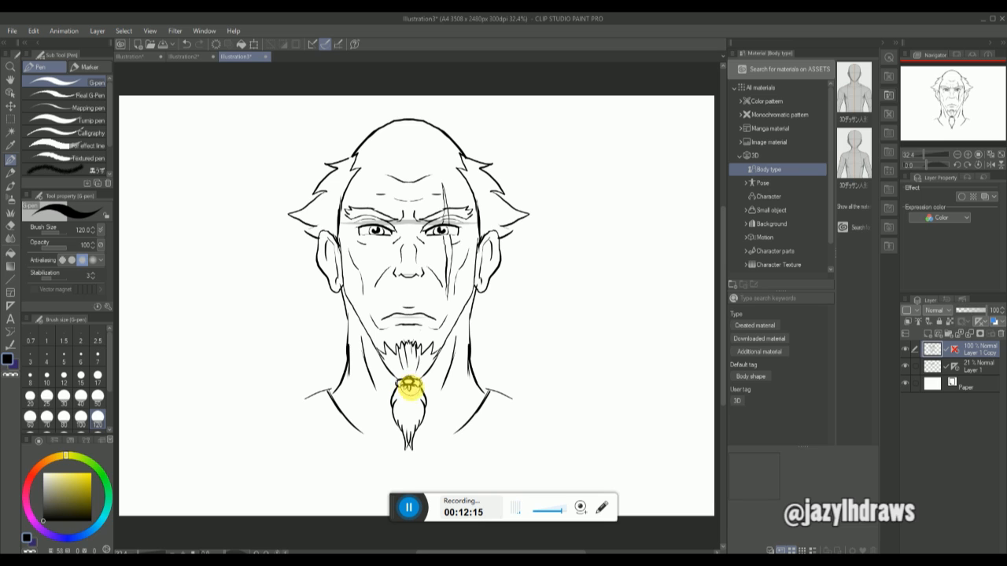
left_click_drag(405, 399, 415, 420)
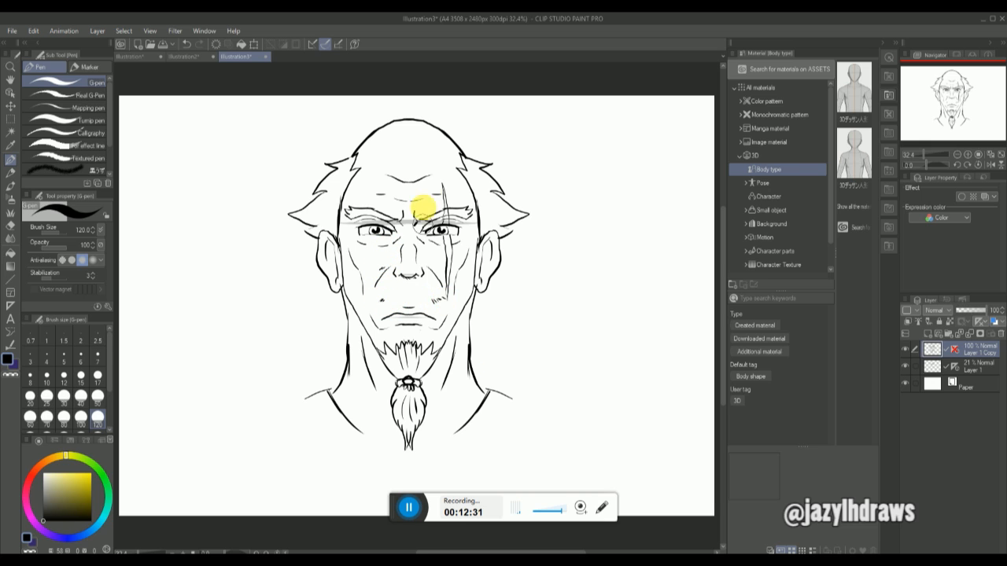
Add asymmetrical spots on the forehead and lower right cheek, and sketch the neckline curve beneath the goatee
left_click_drag(434, 158, 434, 161)
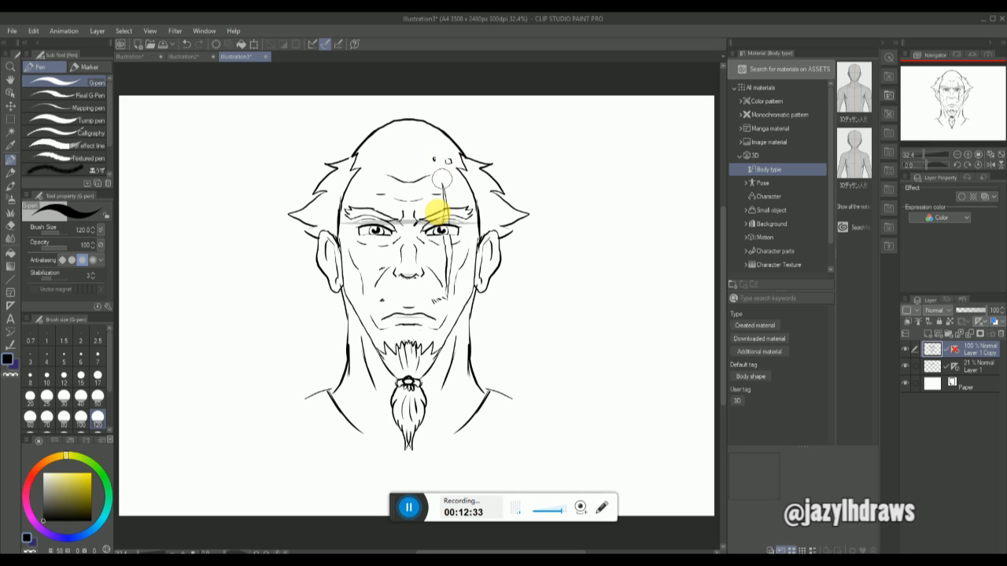
left_click_drag(459, 315, 459, 313)
mouse_move(358, 430)
left_mouse_down()
mouse_move(389, 443)
mouse_move(439, 440)
mouse_move(419, 443)
mouse_move(460, 428)
left_mouse_up()
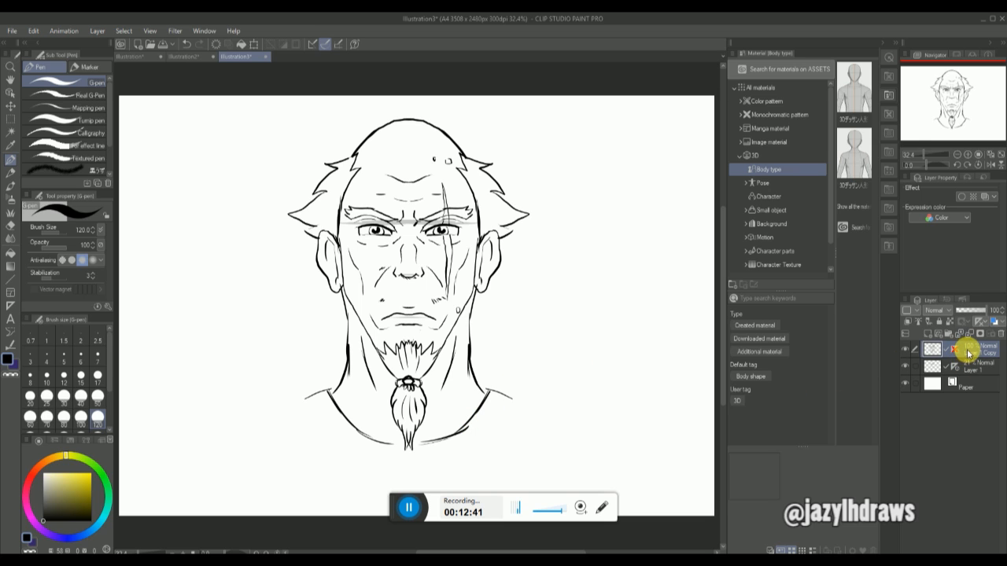
Show the symmetrical ruler on Layer 1 Copy and hide it again
right_click(968, 354)
mouse_move(936, 225)
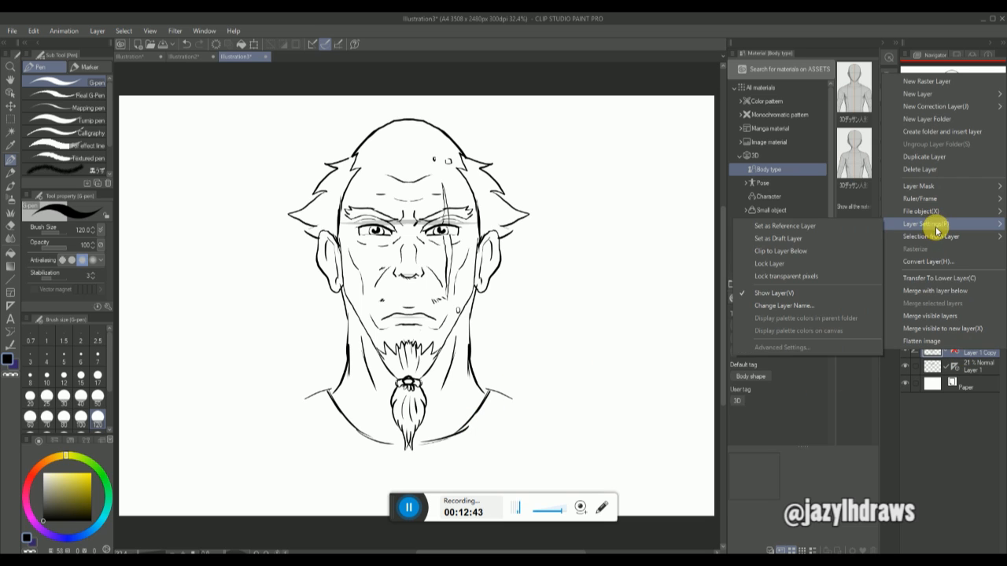
mouse_move(937, 244)
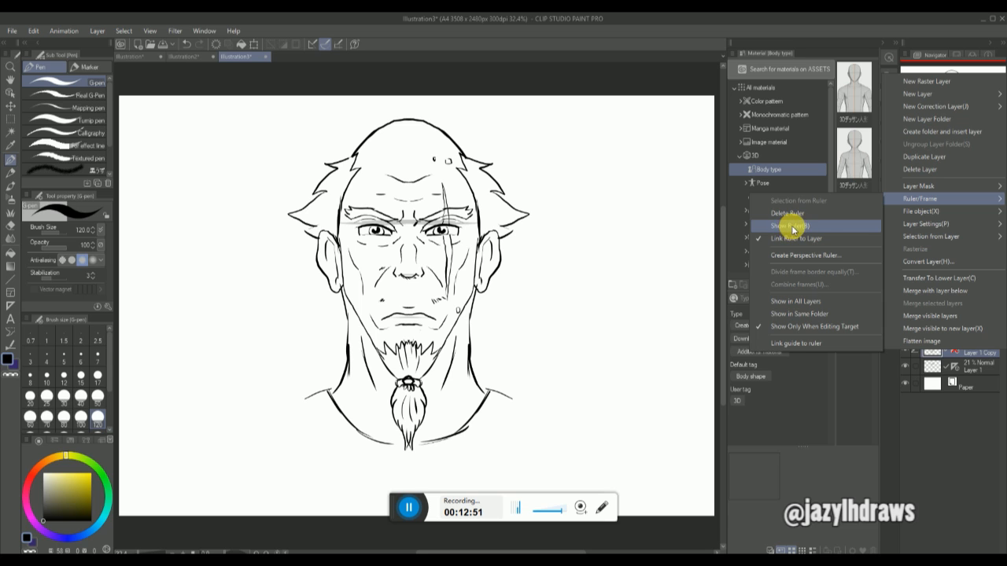
left_click(793, 227)
right_click(955, 349)
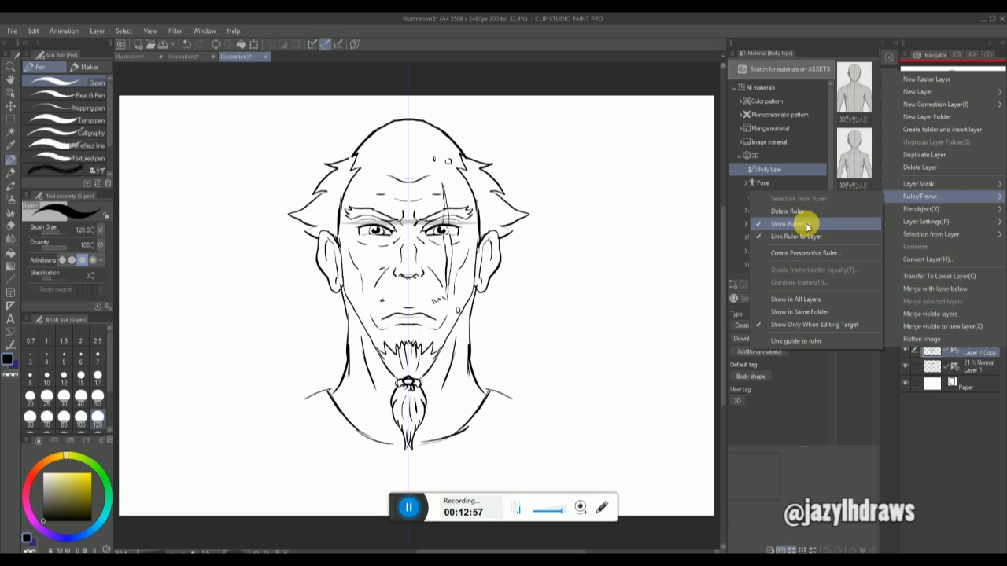
left_click(807, 225)
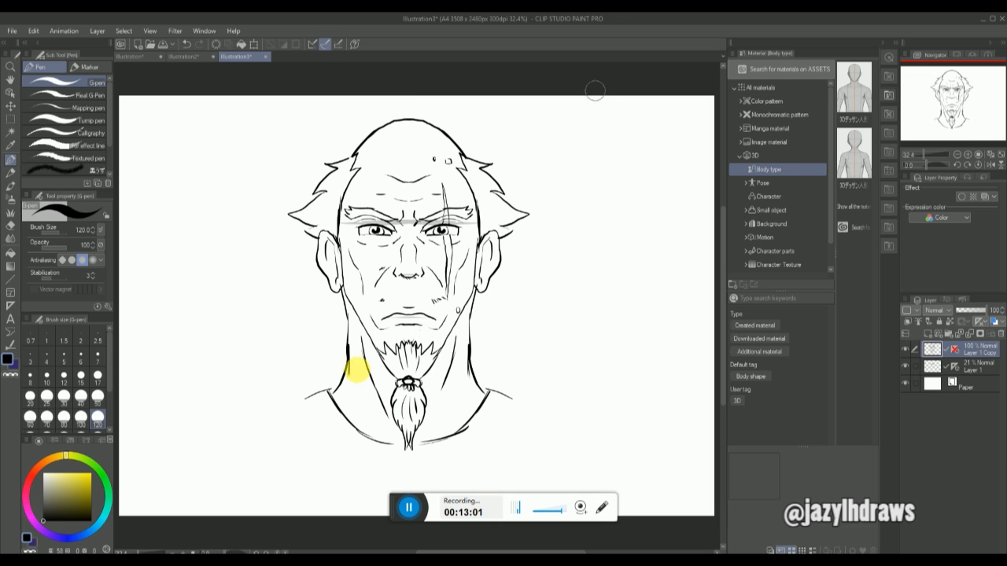
Extend both shoulder lines outward and close the neckline curve under the goatee without mirroring
mouse_move(306, 398)
left_mouse_down()
mouse_move(284, 406)
mouse_move(334, 387)
left_mouse_up()
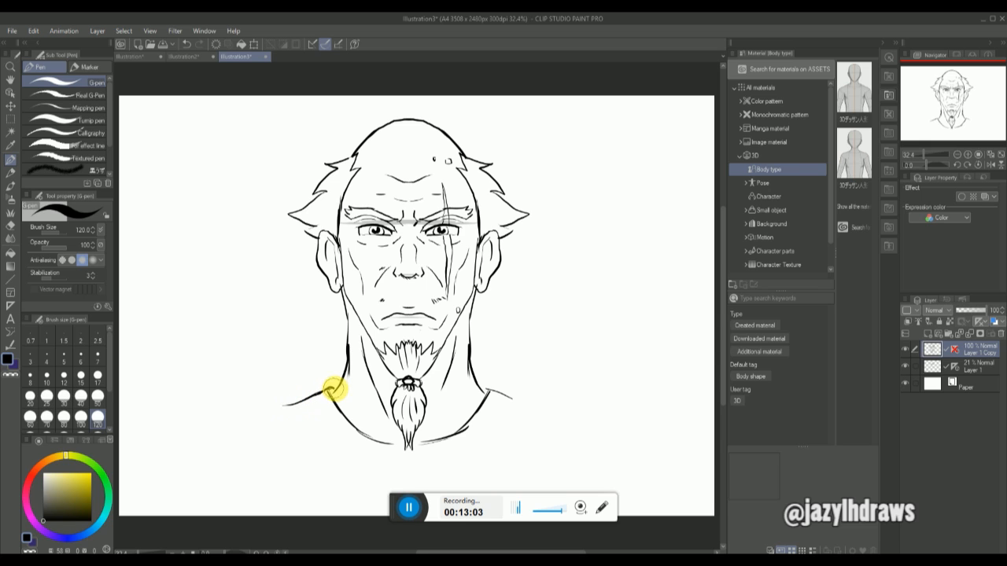
left_click_drag(484, 387, 537, 412)
left_click_drag(393, 445, 454, 437)
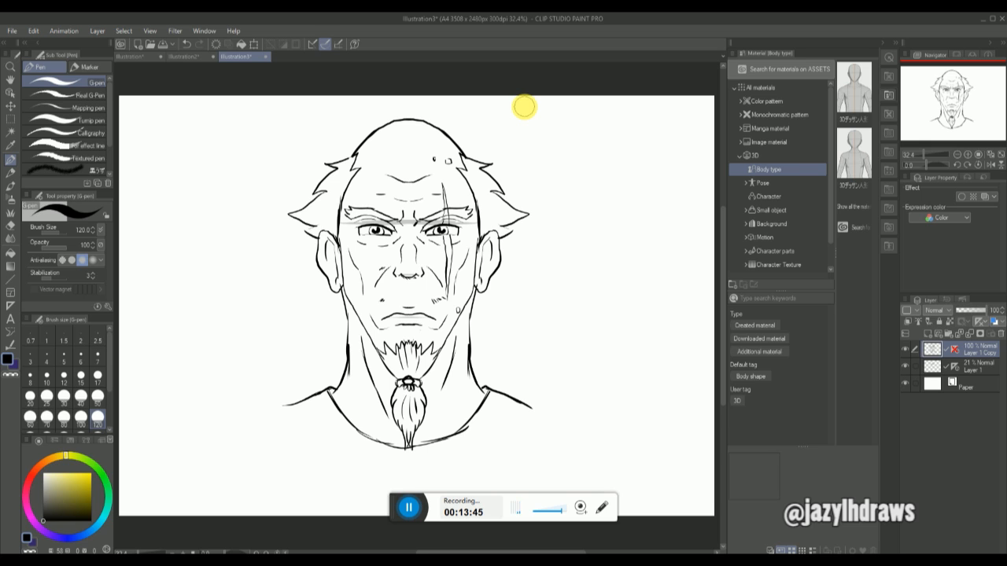
left_click(409, 507)
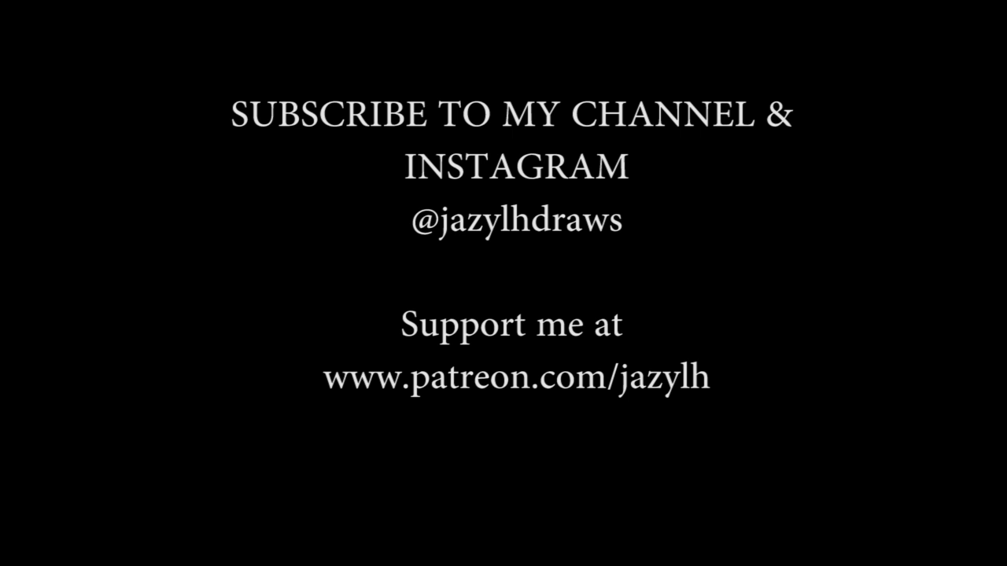